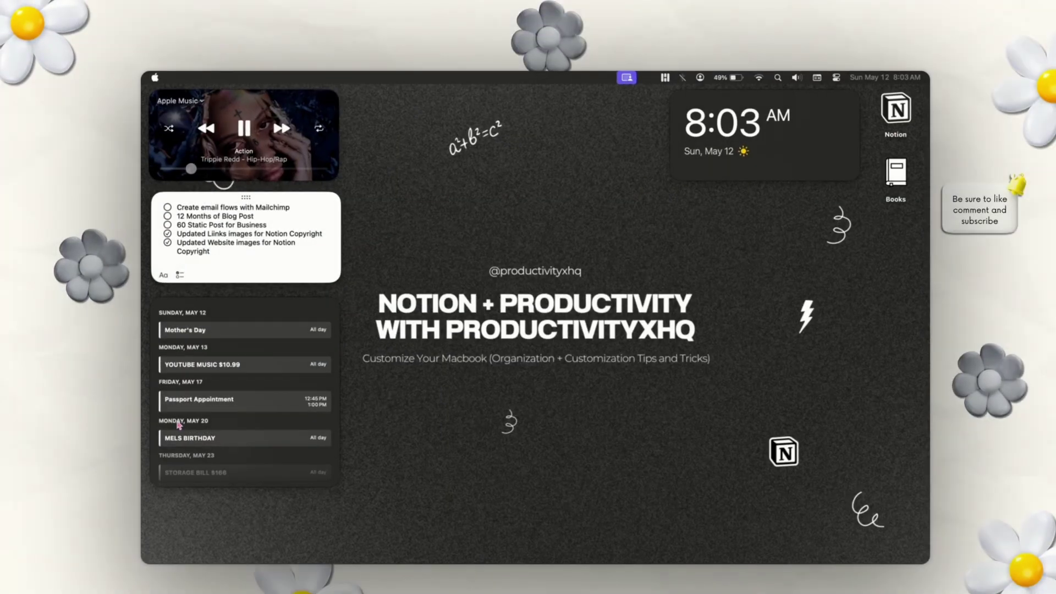
# Search the App Store for 'widgetwall' and launch WidgetWall from its listing.
pyautogui.moveTo(449, 550)
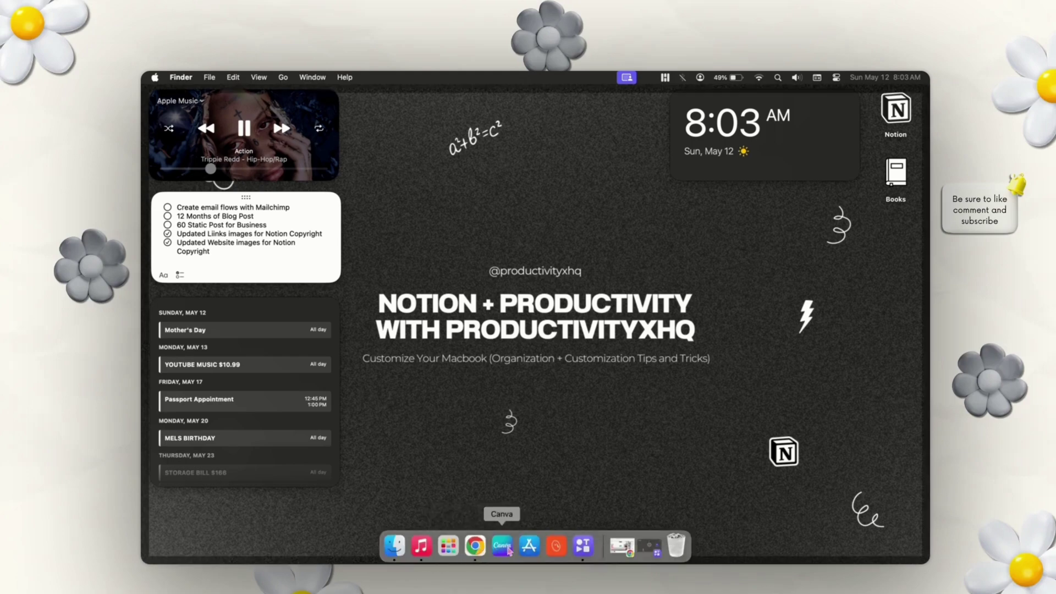
pyautogui.click(528, 546)
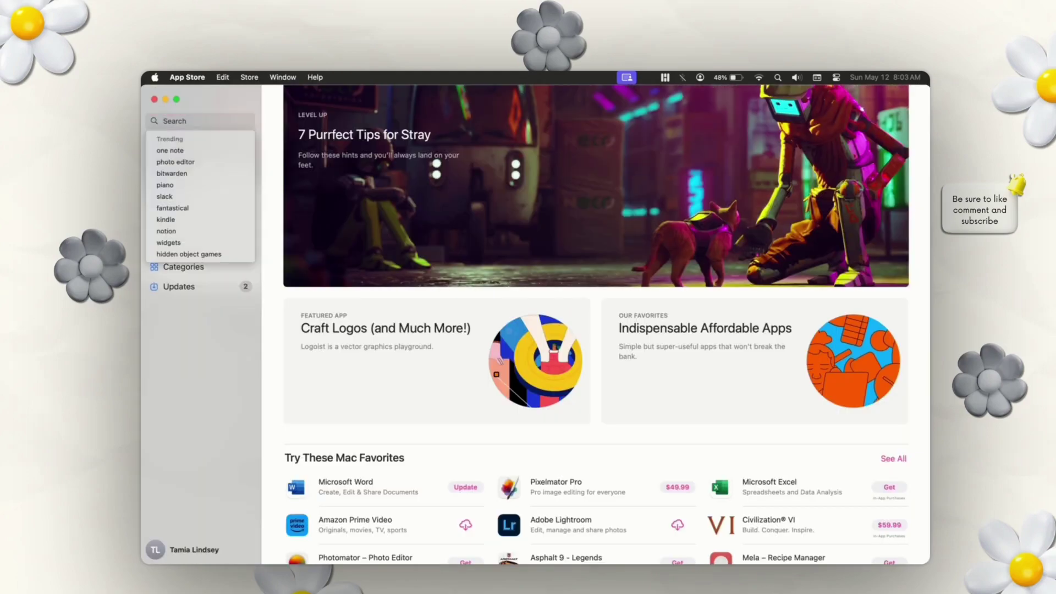
pyautogui.write('widget')
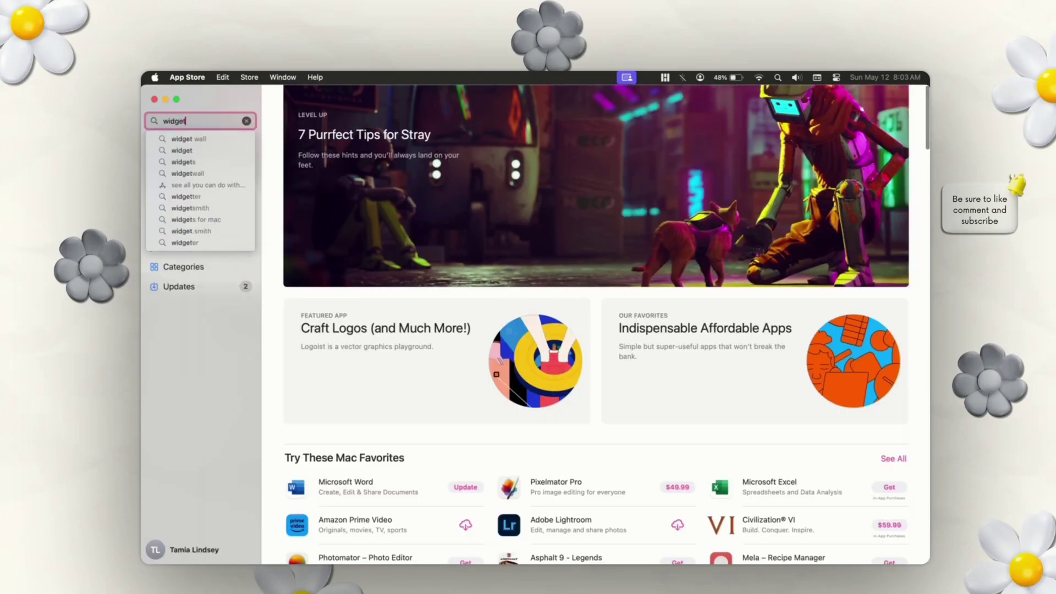
pyautogui.write('wall')
pyautogui.press('Return')
pyautogui.click(666, 77)
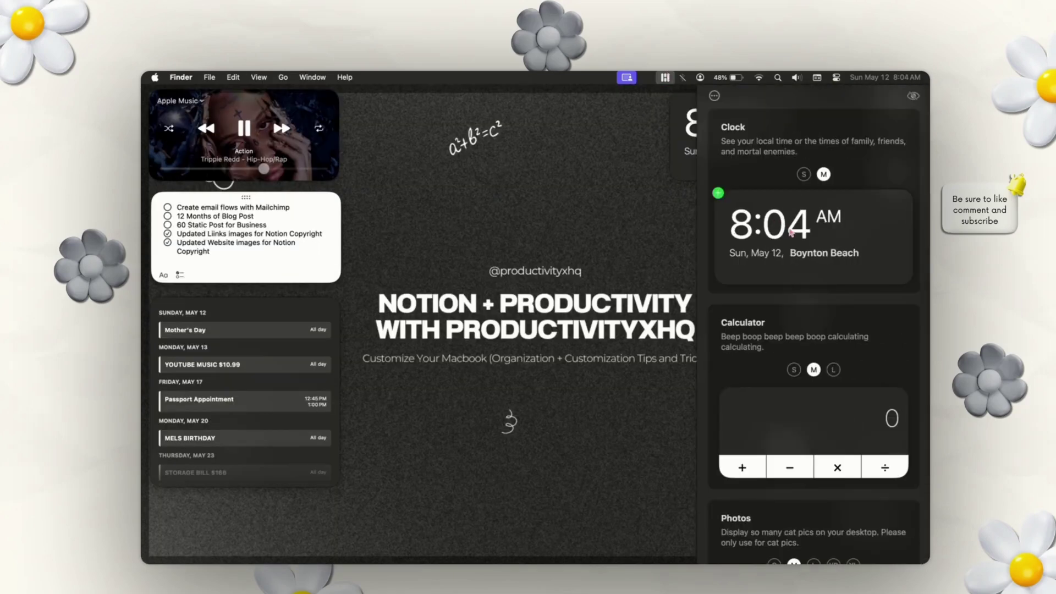
# Place a new clock widget on the desktop below the right-hand clock.
pyautogui.moveTo(791, 233); pyautogui.dragTo(596, 207)
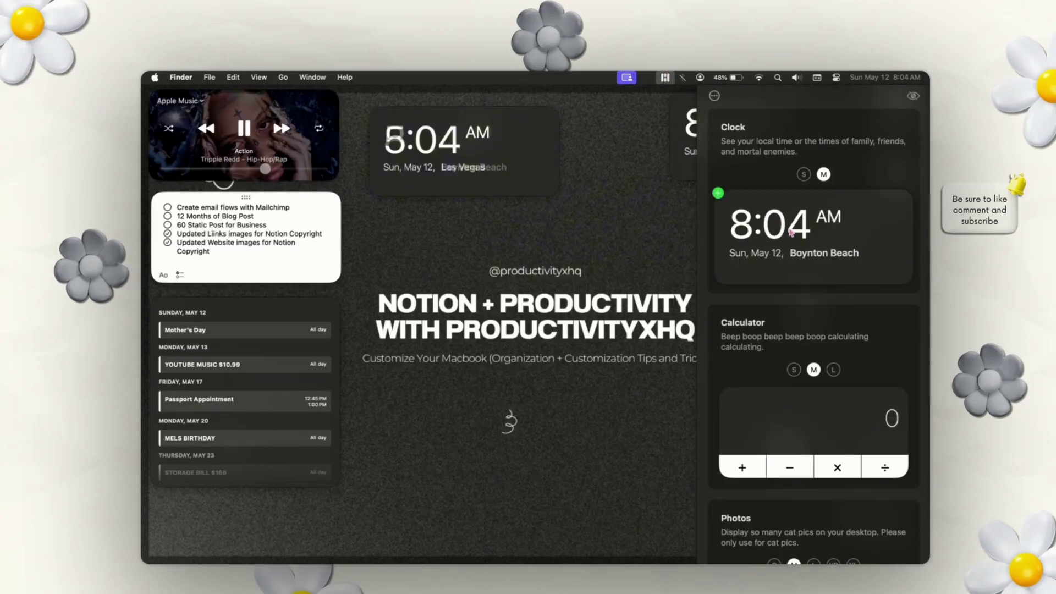
pyautogui.click(600, 210)
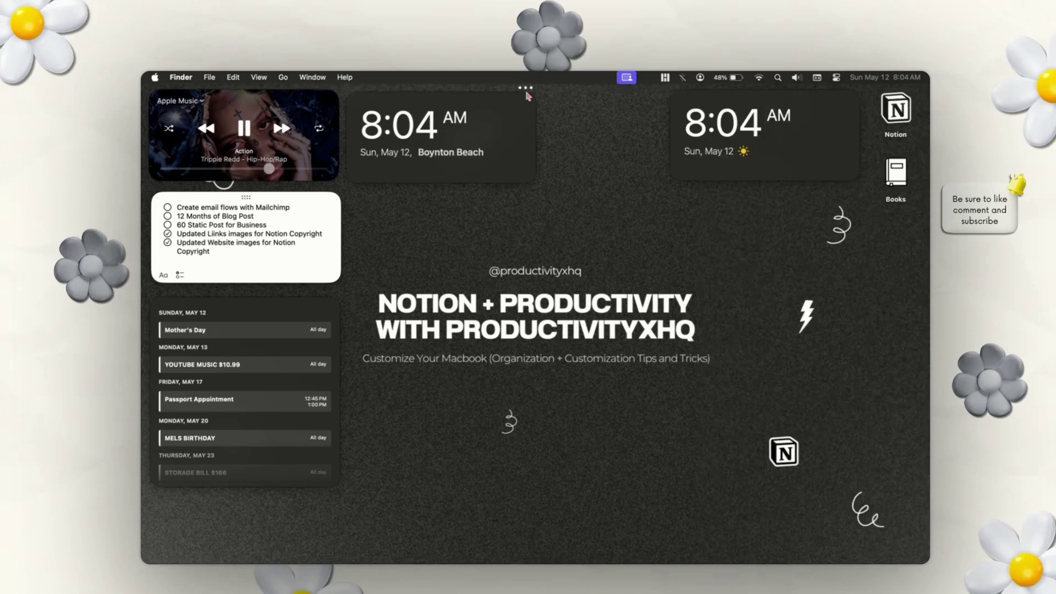
pyautogui.moveTo(517, 103); pyautogui.dragTo(837, 209)
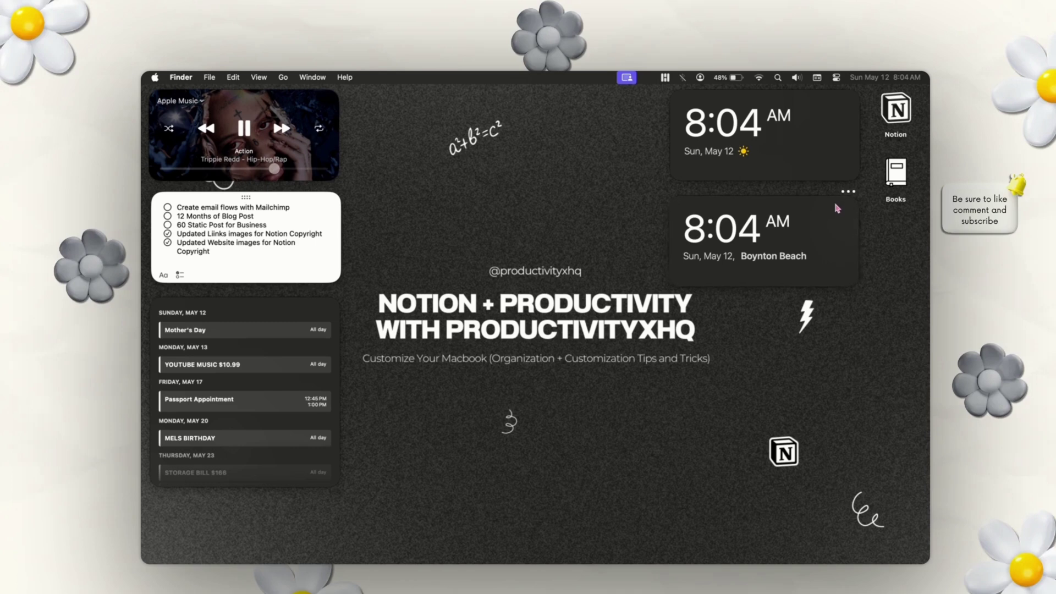
# Set the new clock to Hawai'i, United States with weather shown, then add a Calculator widget.
pyautogui.click(851, 194)
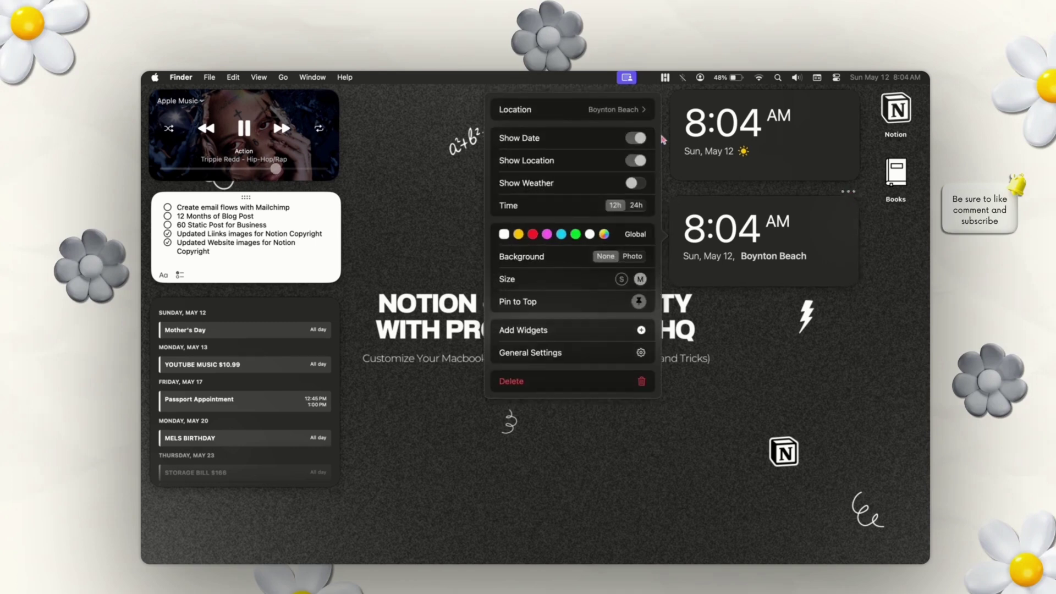
pyautogui.click(637, 108)
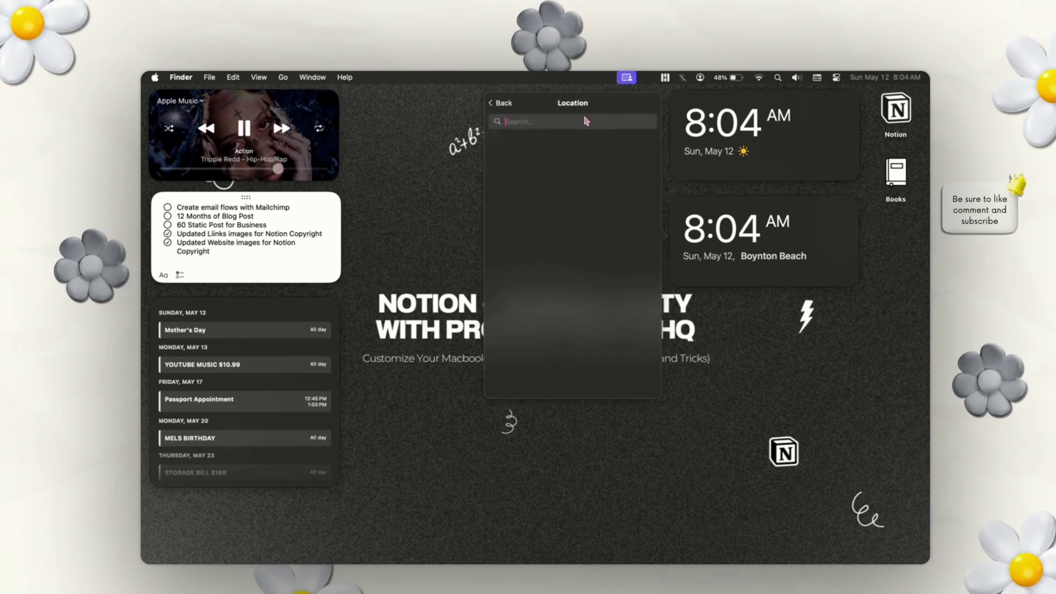
pyautogui.write('hawaii')
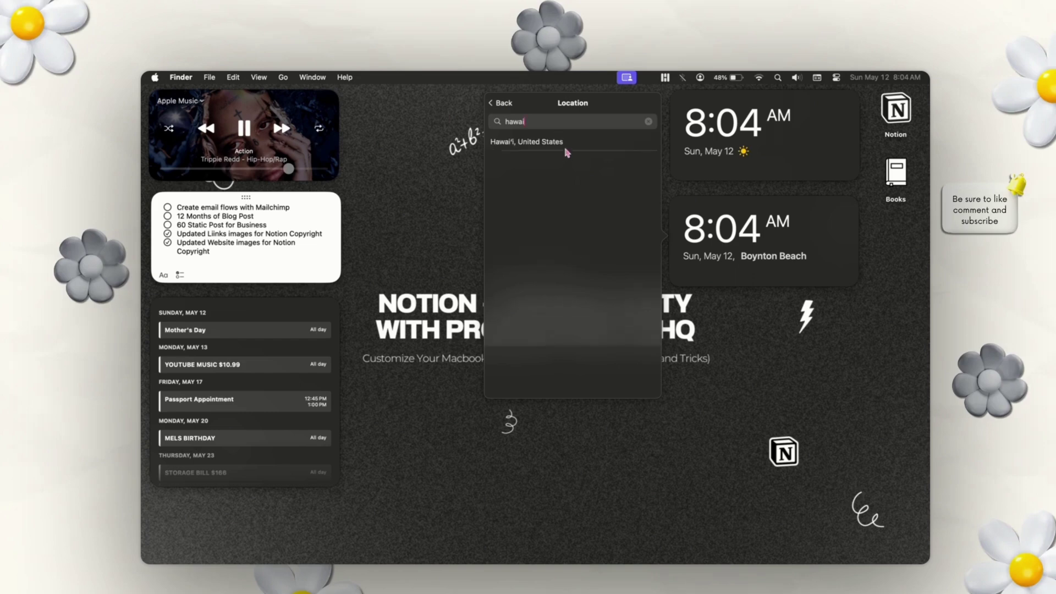
pyautogui.click(565, 149)
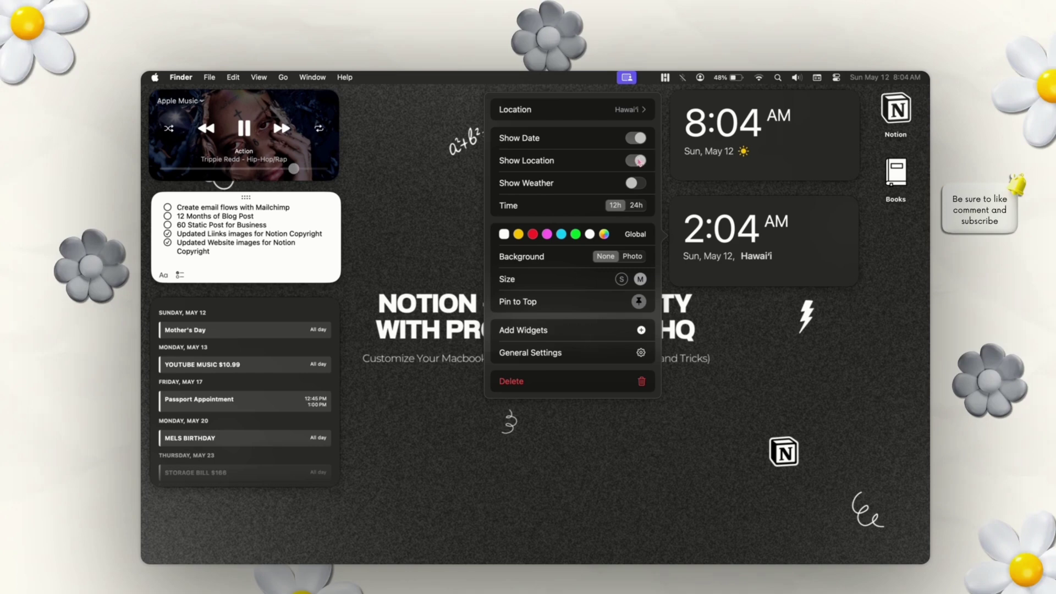
pyautogui.click(637, 183)
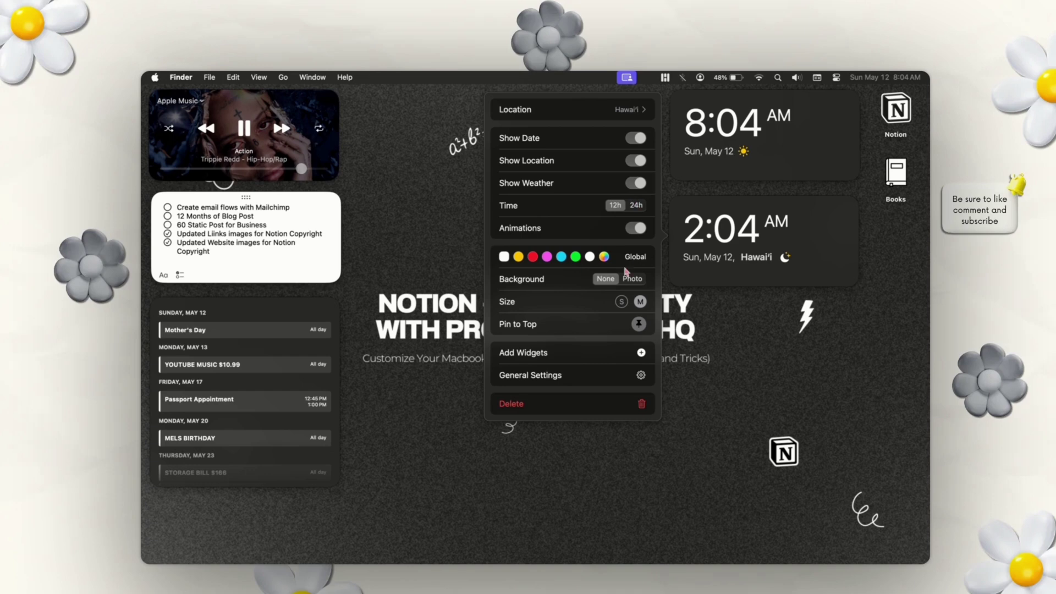
pyautogui.click(641, 352)
pyautogui.click(817, 252)
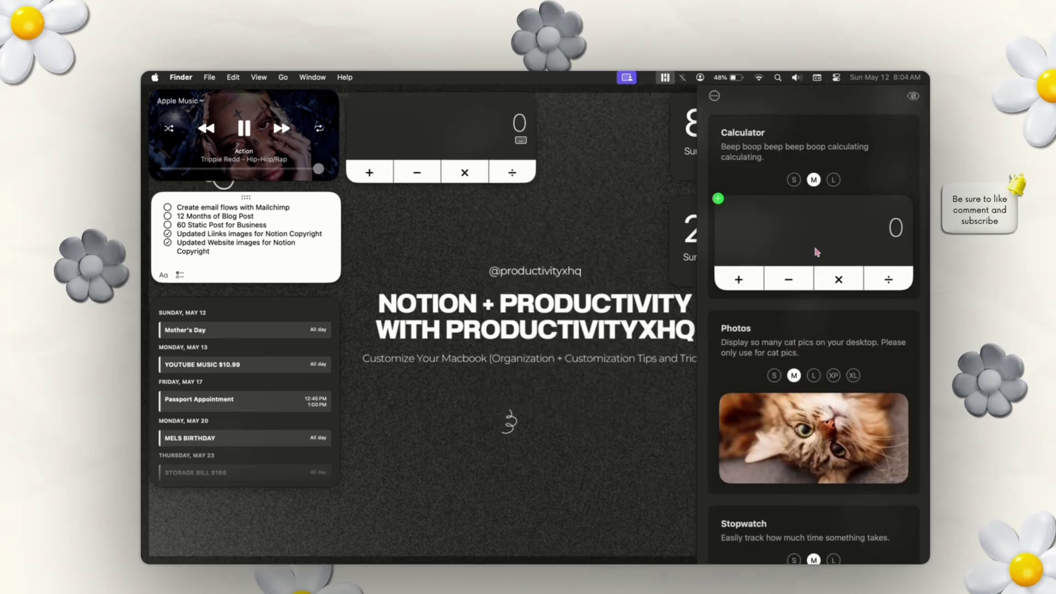
# Move the calculator below the clocks and make it size L with a full keypad.
pyautogui.click(567, 154)
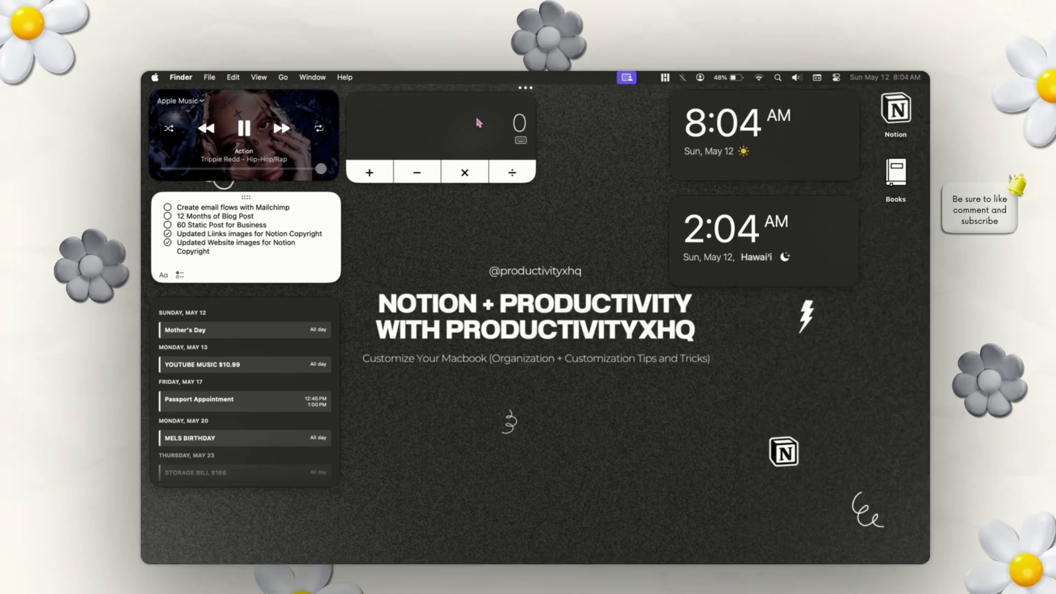
pyautogui.moveTo(478, 122); pyautogui.dragTo(803, 344)
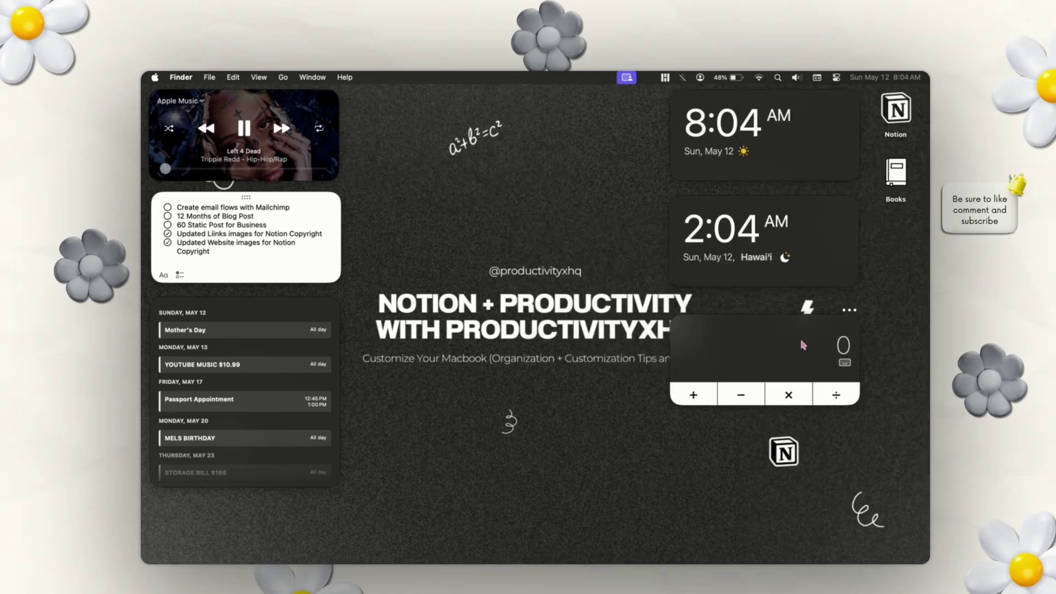
pyautogui.click(852, 310)
pyautogui.click(646, 330)
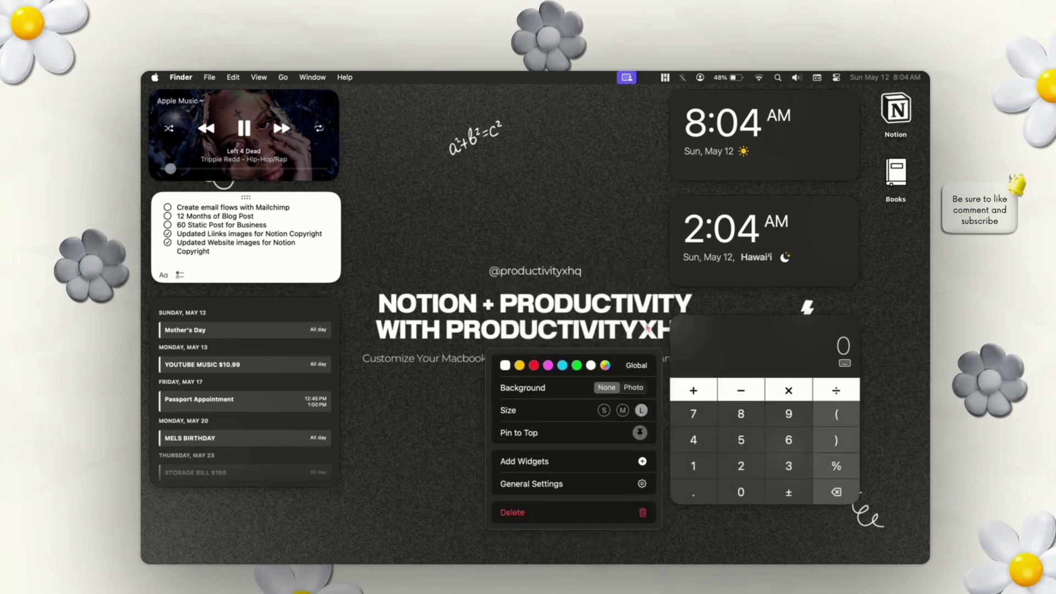
# Calculate 5548 × 6 on the calculator widget.
pyautogui.write('5548')
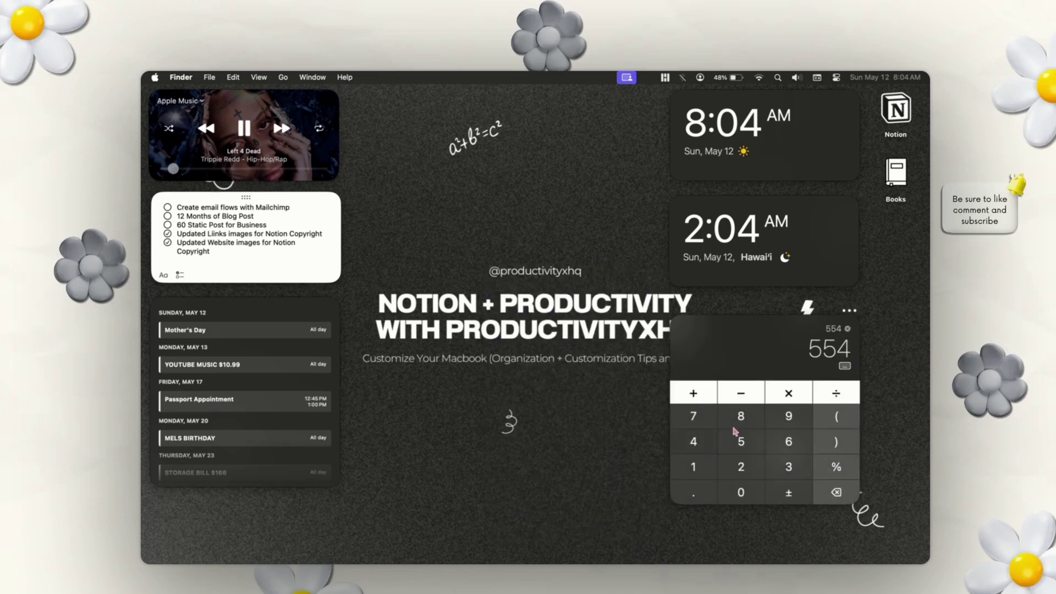
pyautogui.click(791, 400)
pyautogui.click(770, 440)
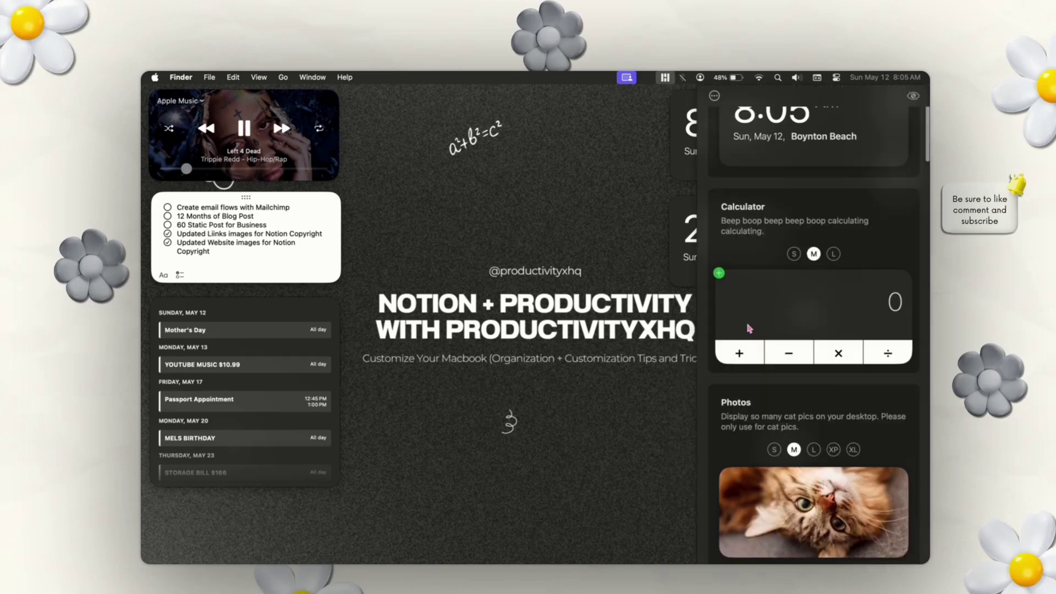
# Preview the Sticky Notes widget in its tall XP and wide XL sizes, then open the WidgetWall menu.
pyautogui.scroll(-10, 749, 328)
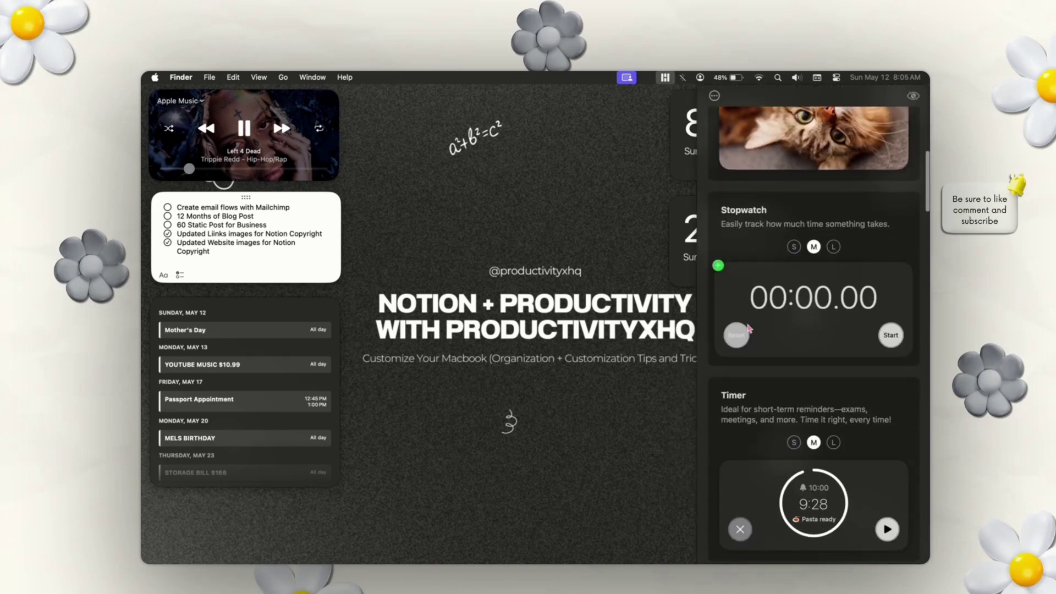
pyautogui.scroll(-4, 749, 328)
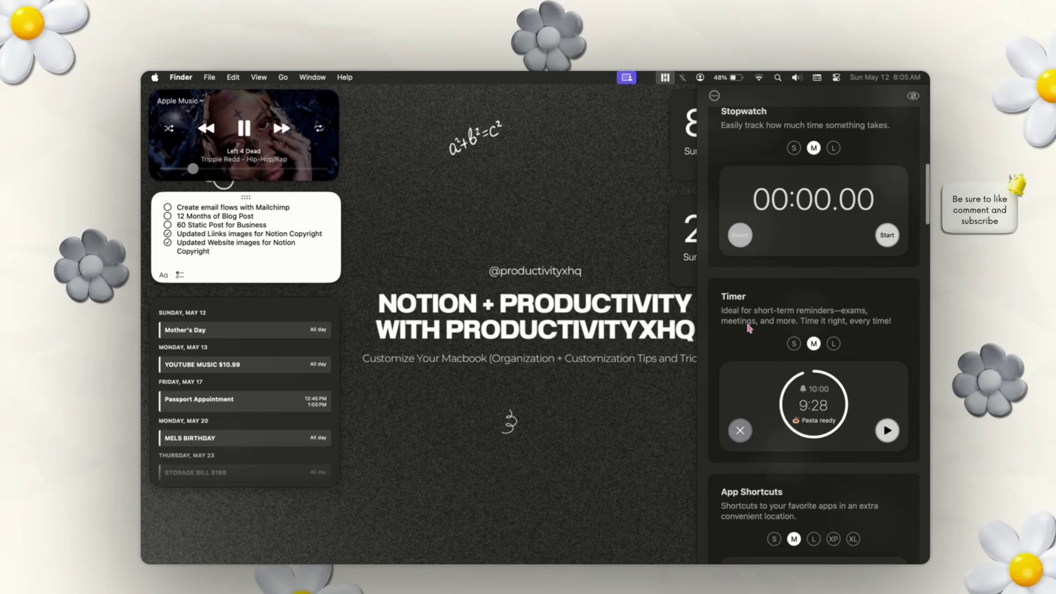
pyautogui.scroll(-5, 749, 328)
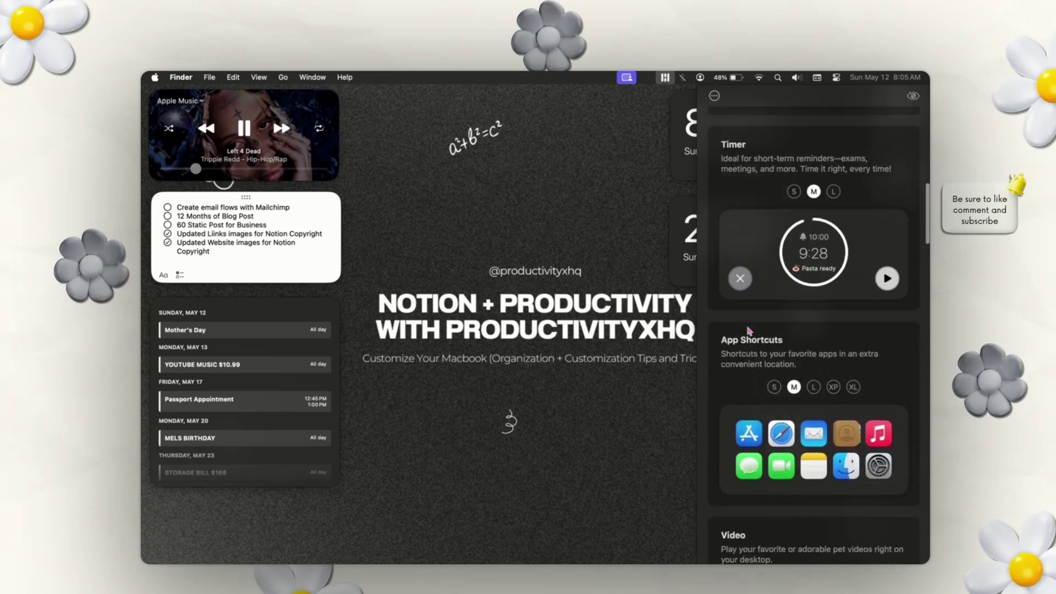
pyautogui.scroll(-5, 749, 330)
pyautogui.scroll(-1, 749, 330)
pyautogui.scroll(-1, 749, 331)
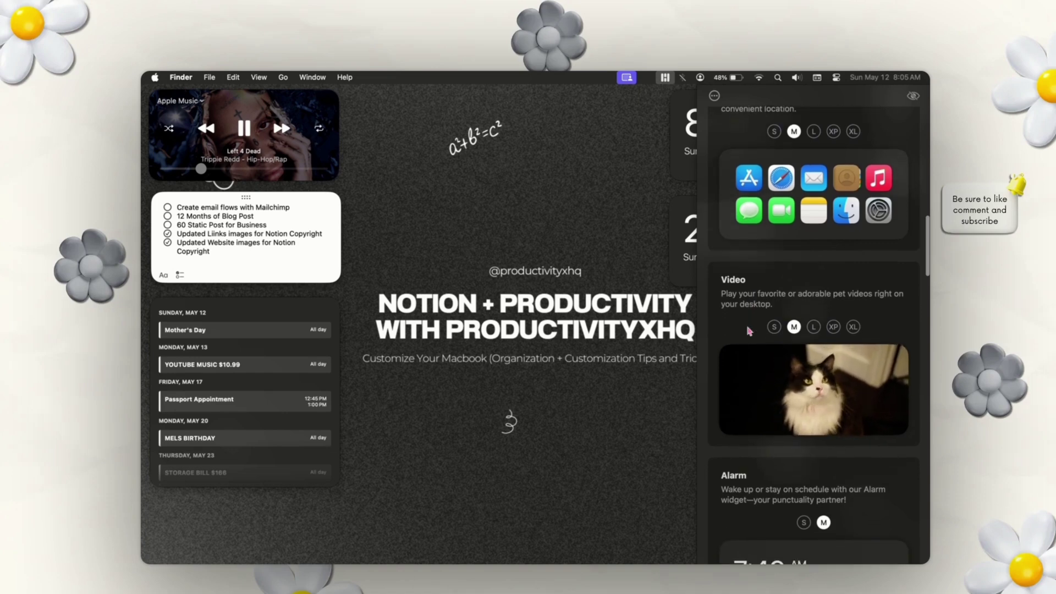
pyautogui.scroll(-1, 776, 282)
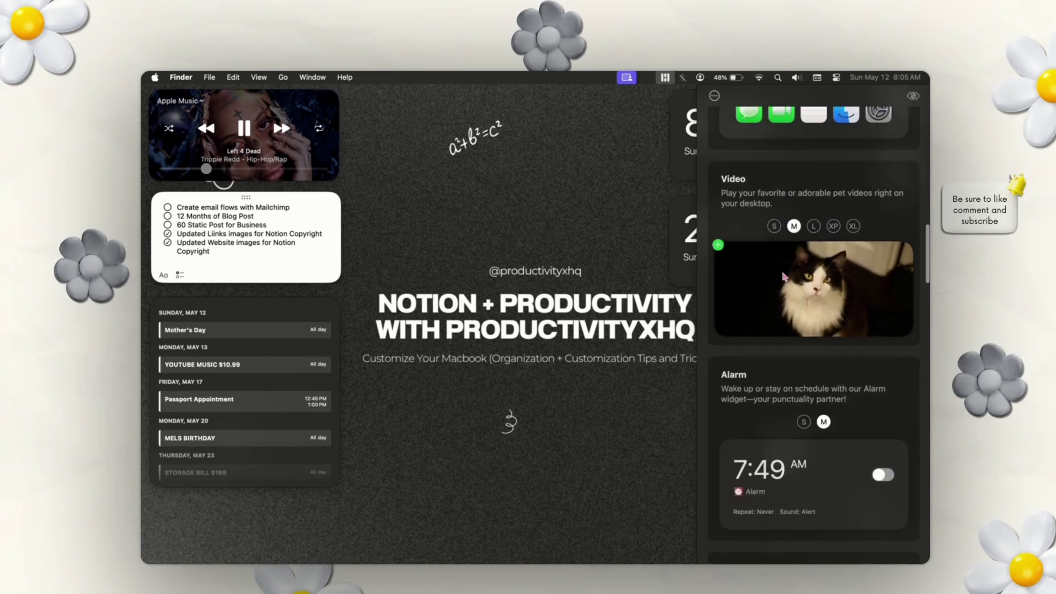
pyautogui.scroll(-15, 784, 277)
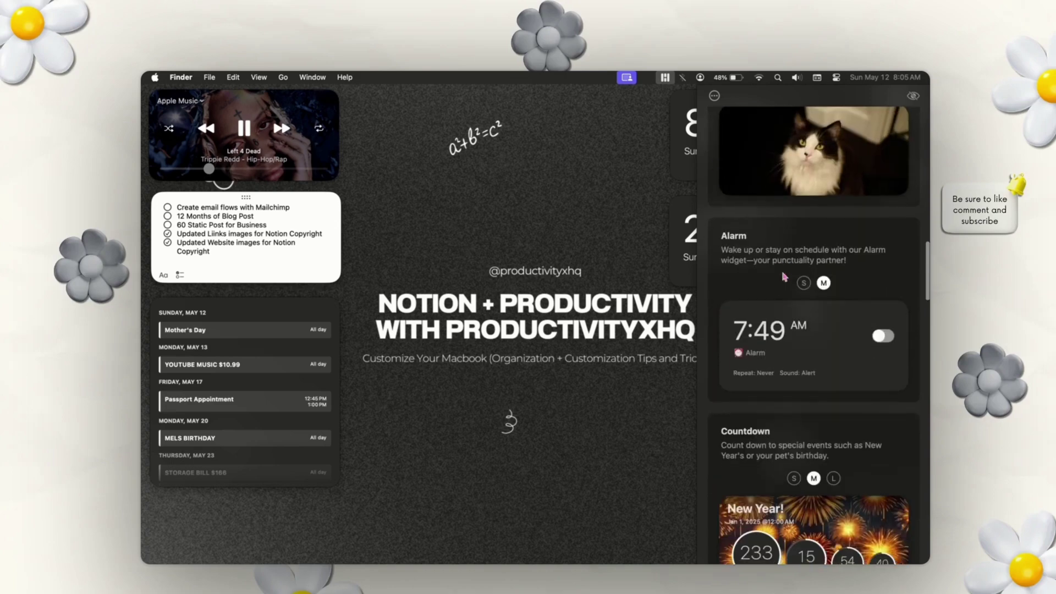
pyautogui.scroll(-15, 784, 277)
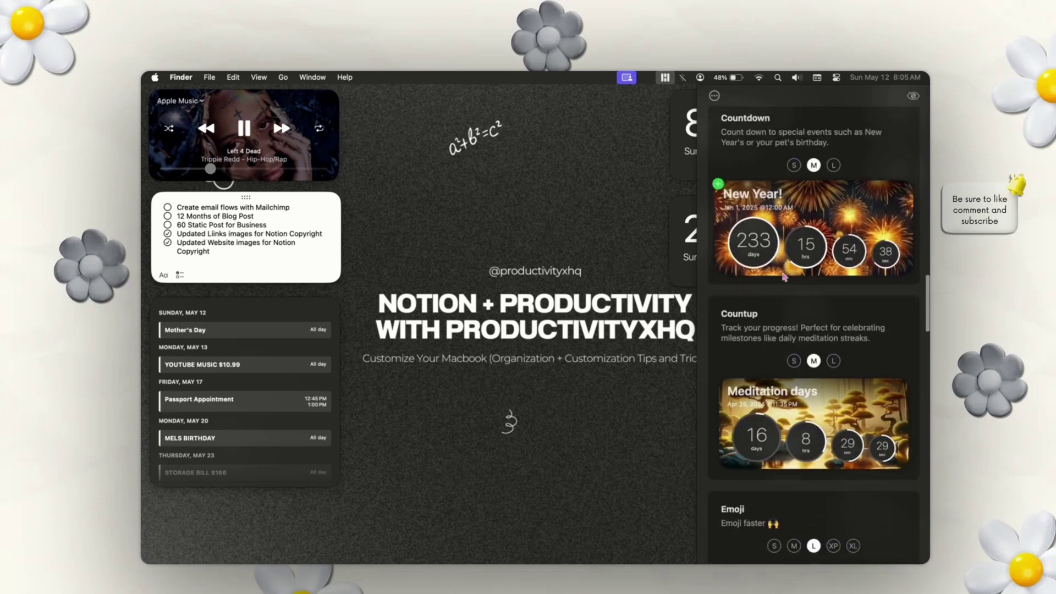
pyautogui.scroll(-1, 784, 277)
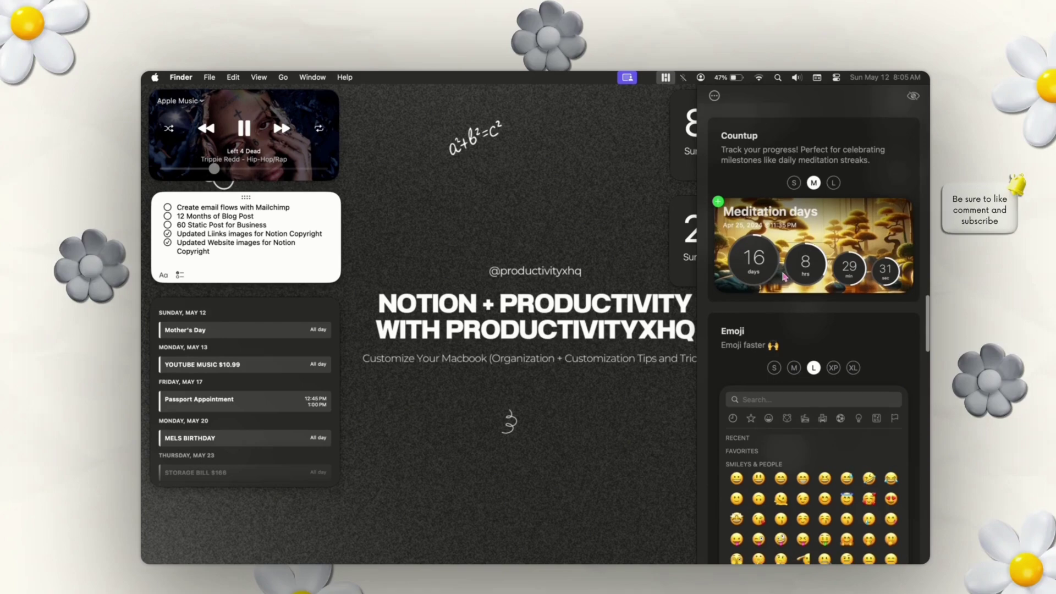
pyautogui.scroll(-10, 785, 277)
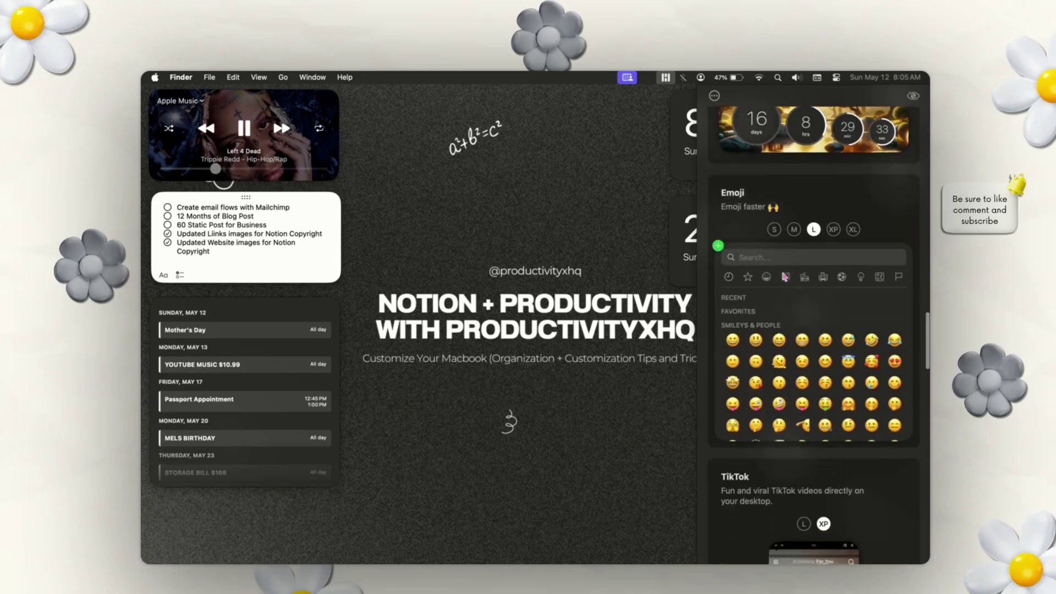
pyautogui.scroll(-10, 784, 276)
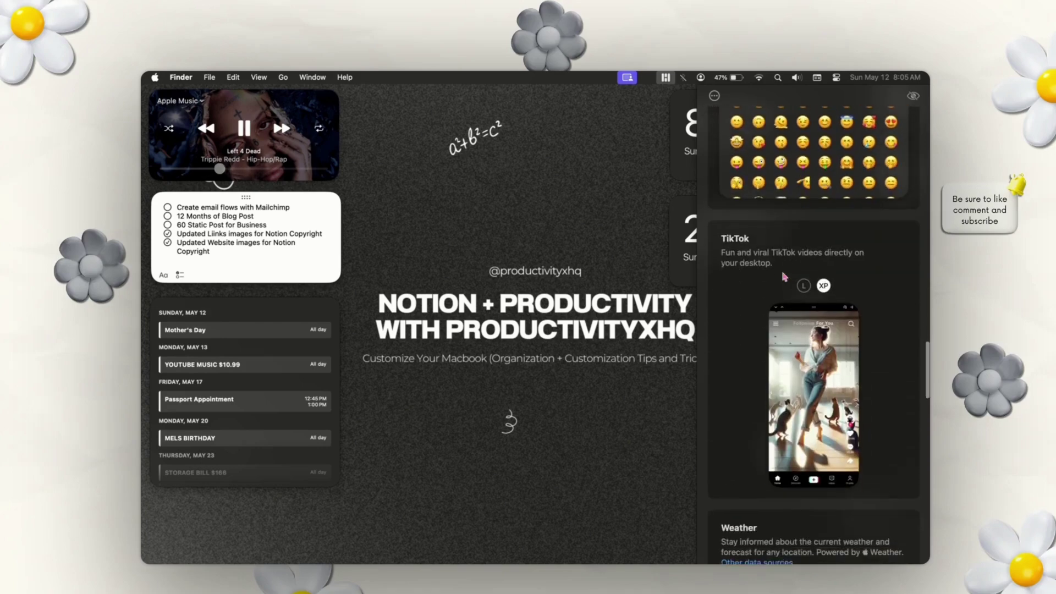
pyautogui.scroll(-10, 784, 277)
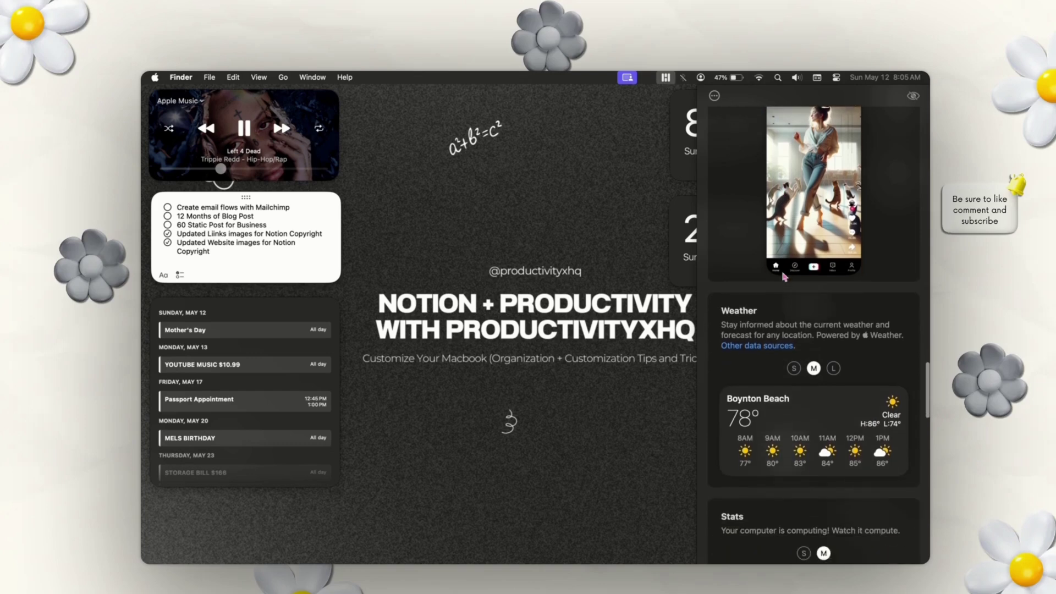
pyautogui.scroll(-9, 784, 277)
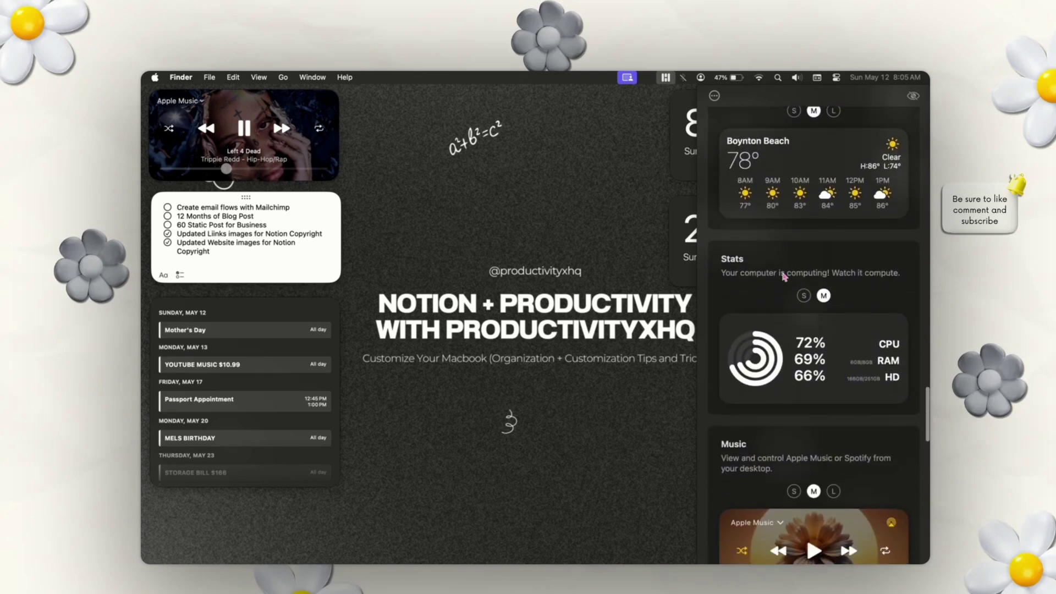
pyautogui.scroll(-3, 784, 276)
pyautogui.scroll(-4, 784, 277)
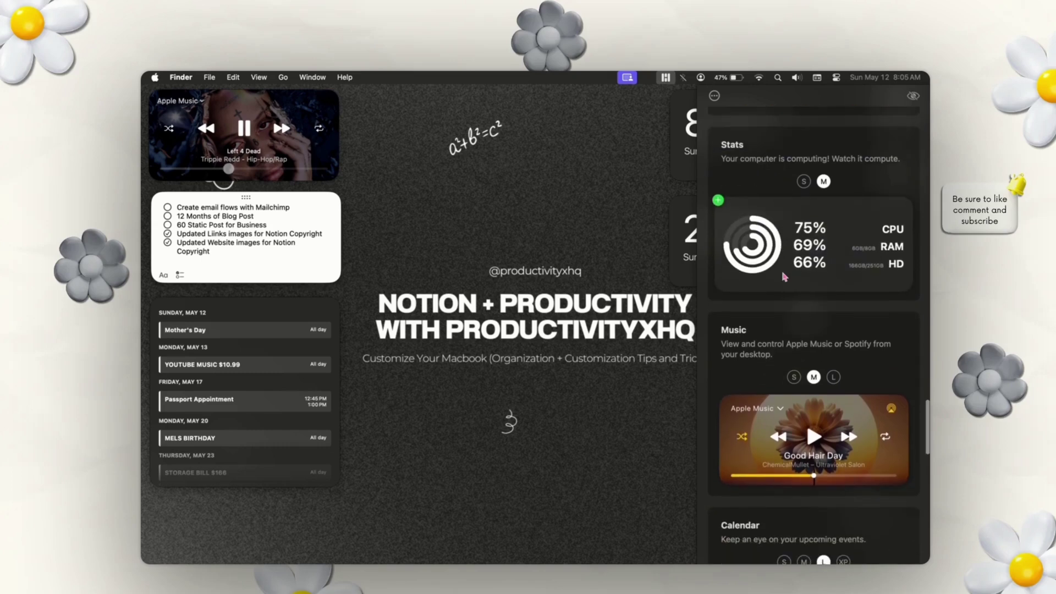
pyautogui.scroll(-7, 784, 277)
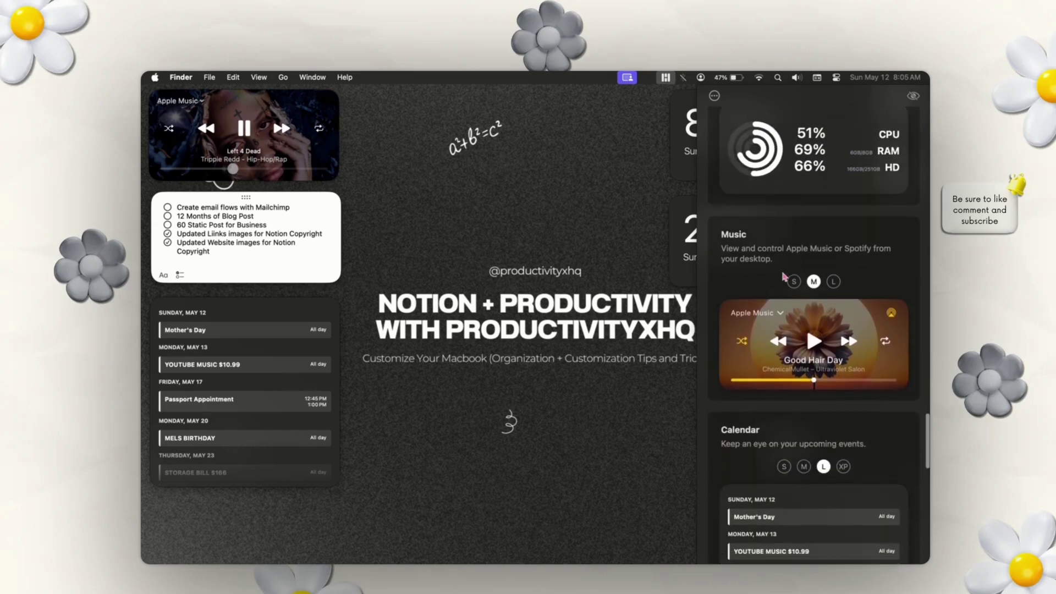
pyautogui.scroll(-12, 784, 276)
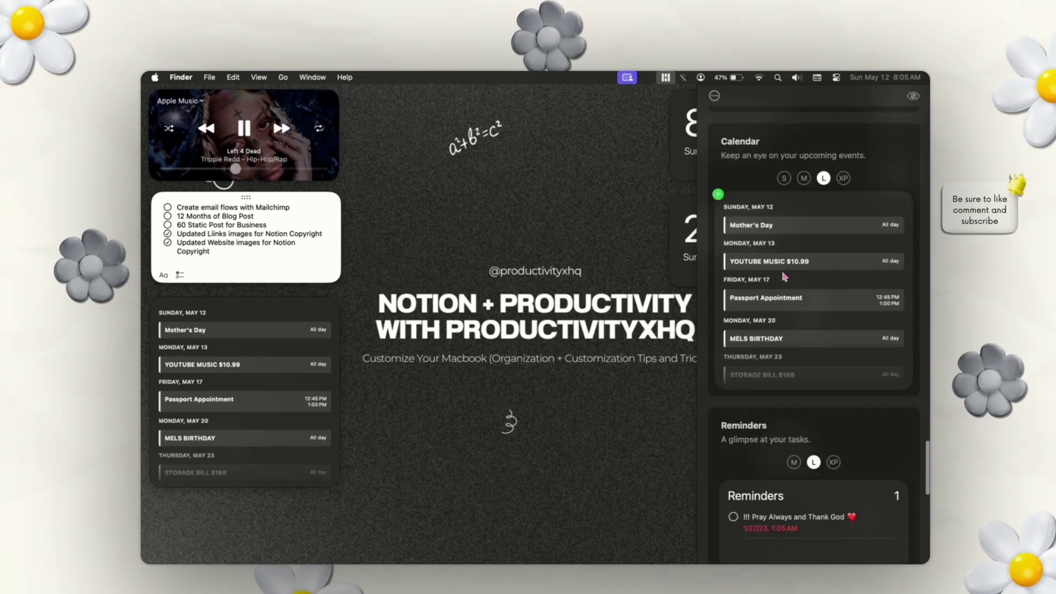
pyautogui.scroll(-9, 784, 276)
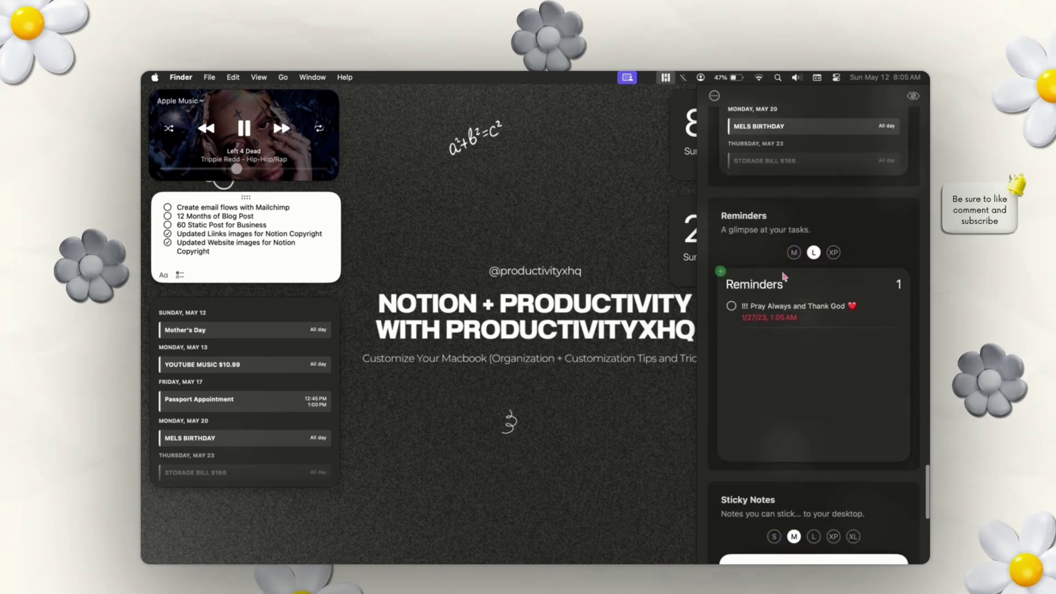
pyautogui.scroll(-8, 784, 276)
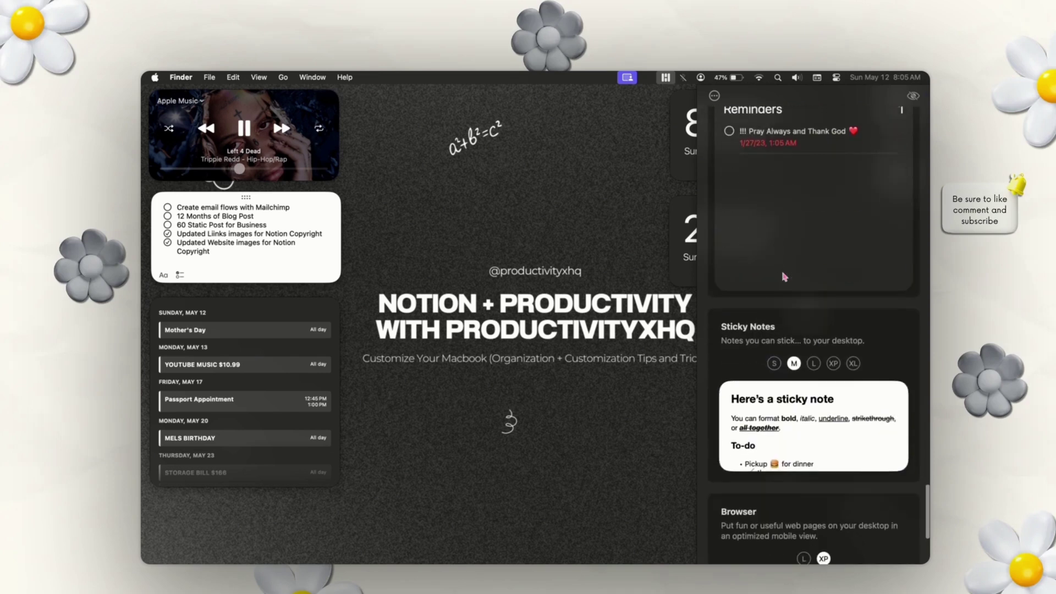
pyautogui.scroll(-10, 784, 277)
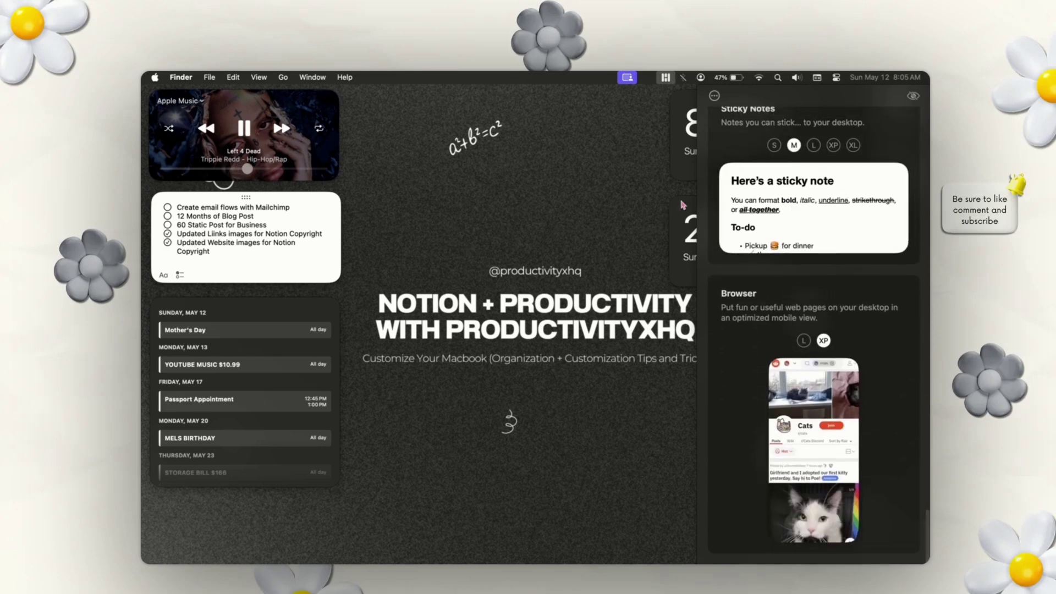
pyautogui.click(832, 146)
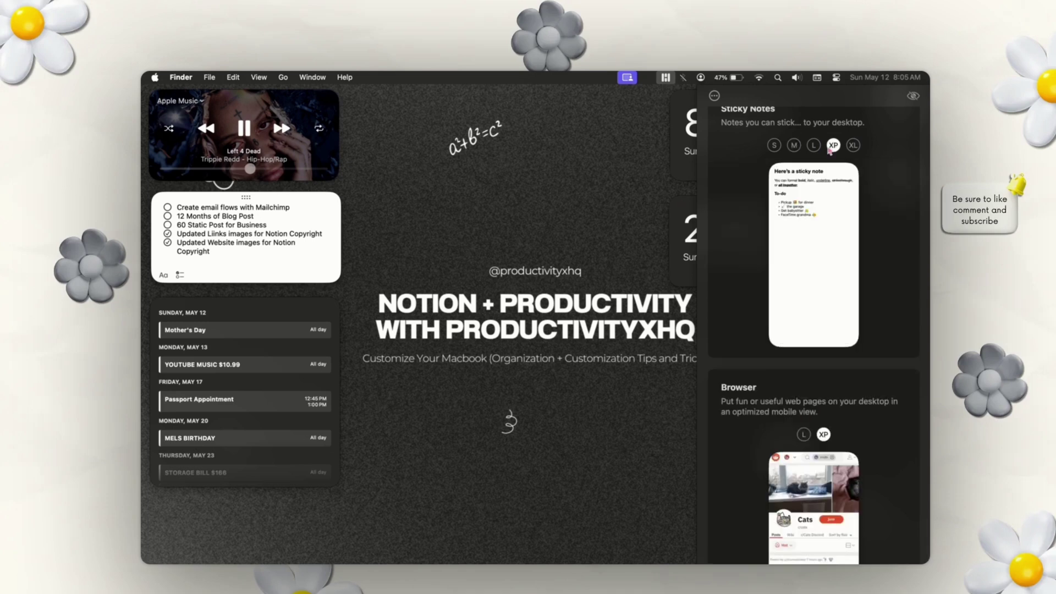
pyautogui.click(853, 144)
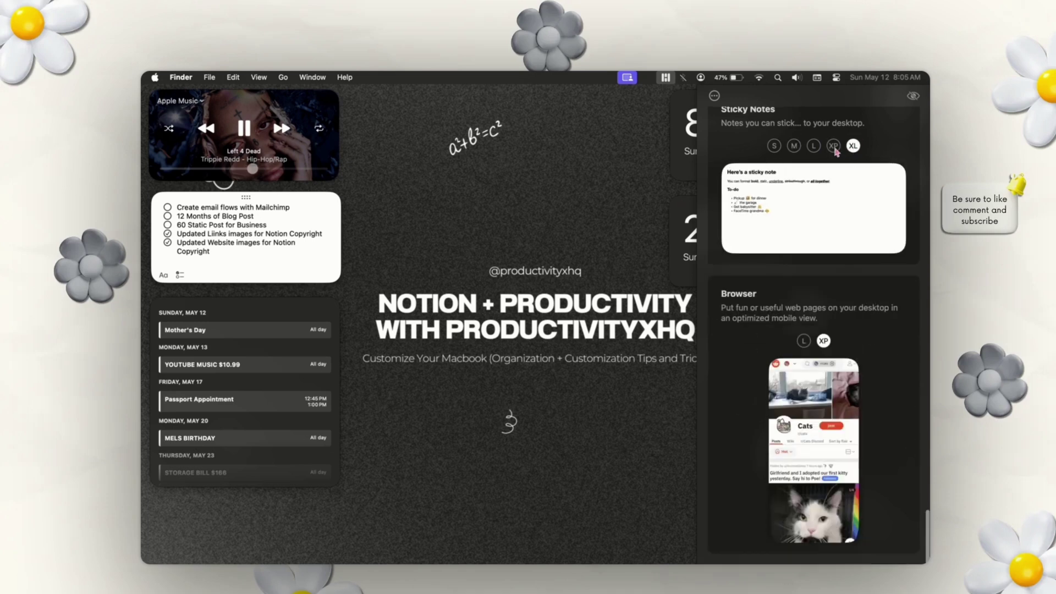
pyautogui.scroll(10, 714, 99)
pyautogui.click(675, 110)
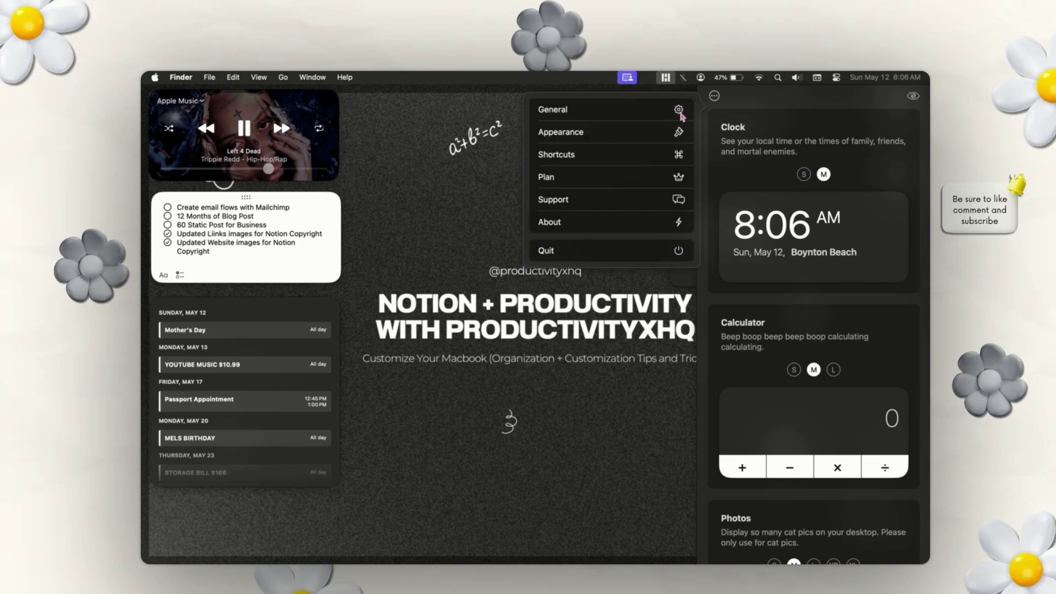
# In General settings, review the app icon placement options, keeping Menu Bar.
pyautogui.click(679, 113)
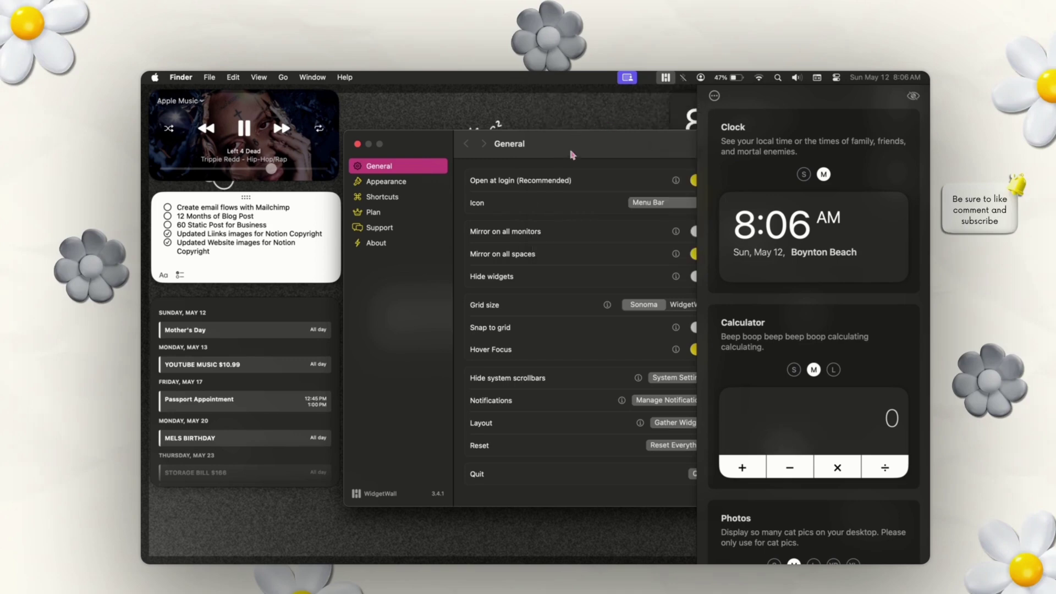
pyautogui.click(682, 203)
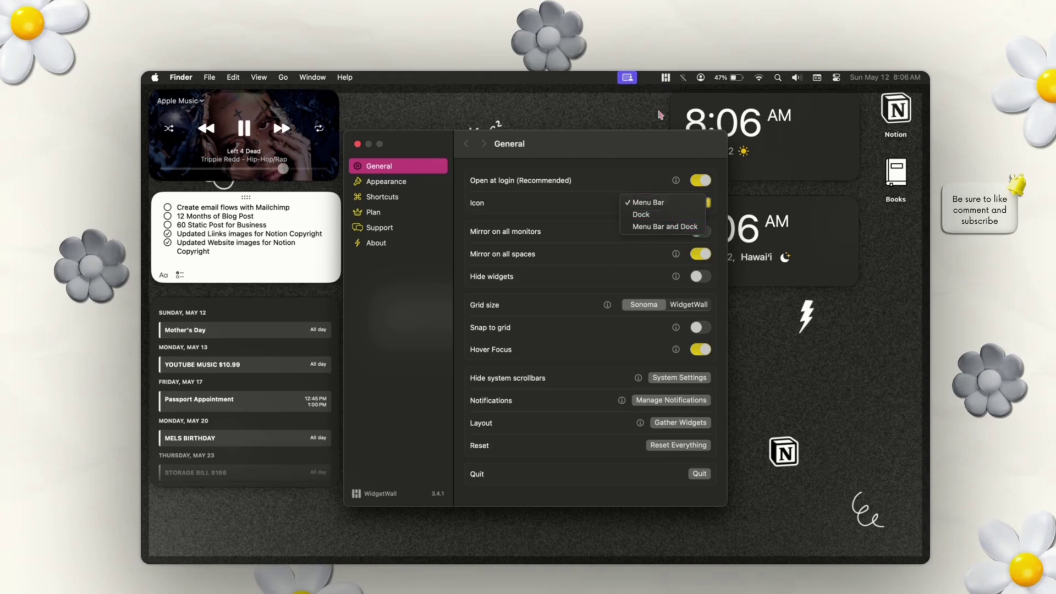
pyautogui.click(580, 215)
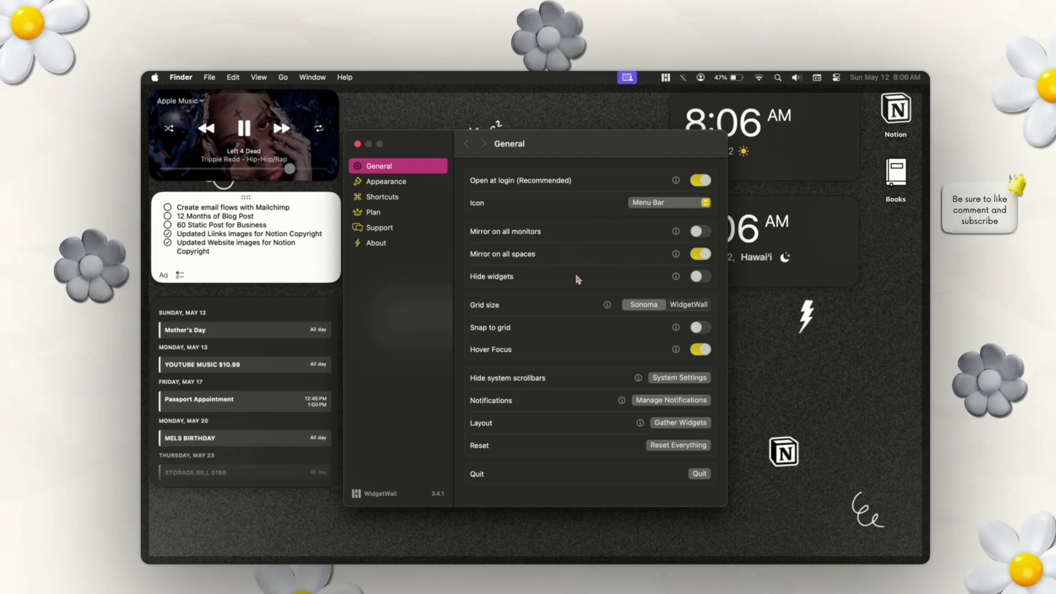
# Switch the grid size to WidgetWall, then restore it to Sonoma.
pyautogui.click(676, 306)
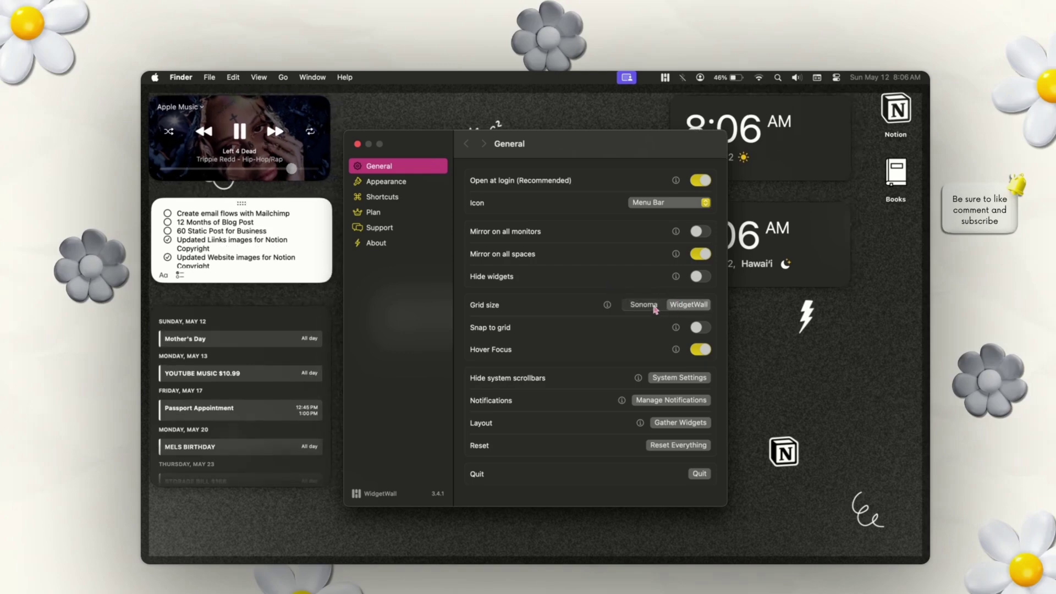
pyautogui.click(633, 306)
pyautogui.moveTo(607, 305)
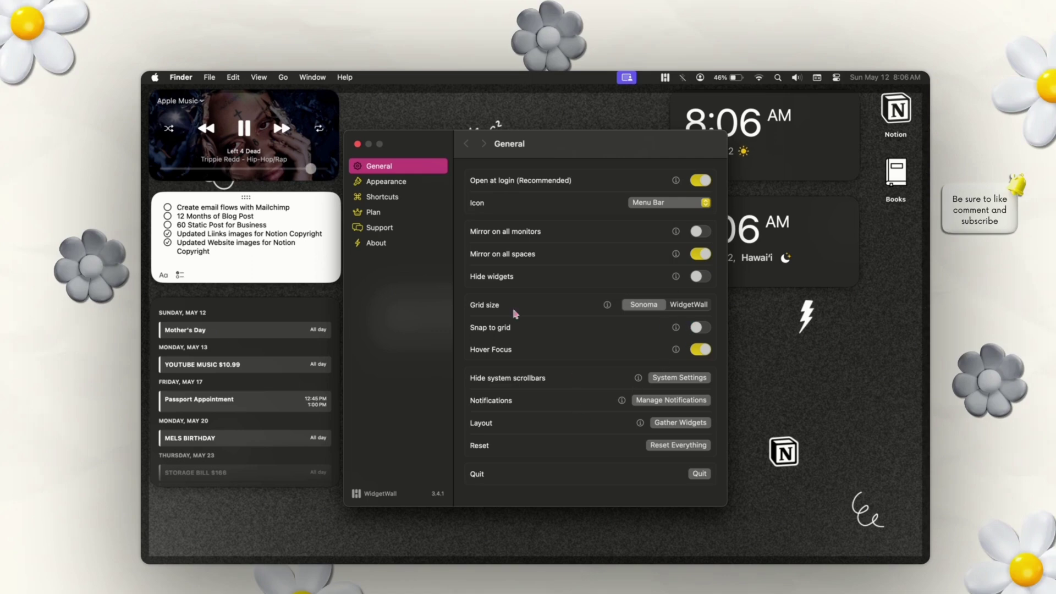
pyautogui.click(421, 182)
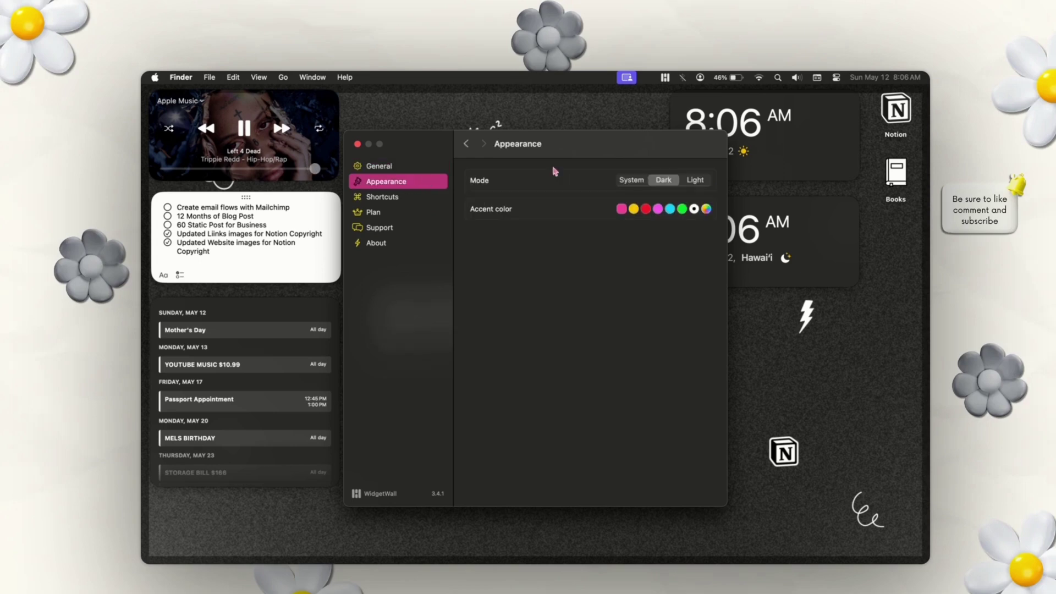
# Try pink, yellow and red accent colours, then restore the accent colour to white.
pyautogui.click(621, 210)
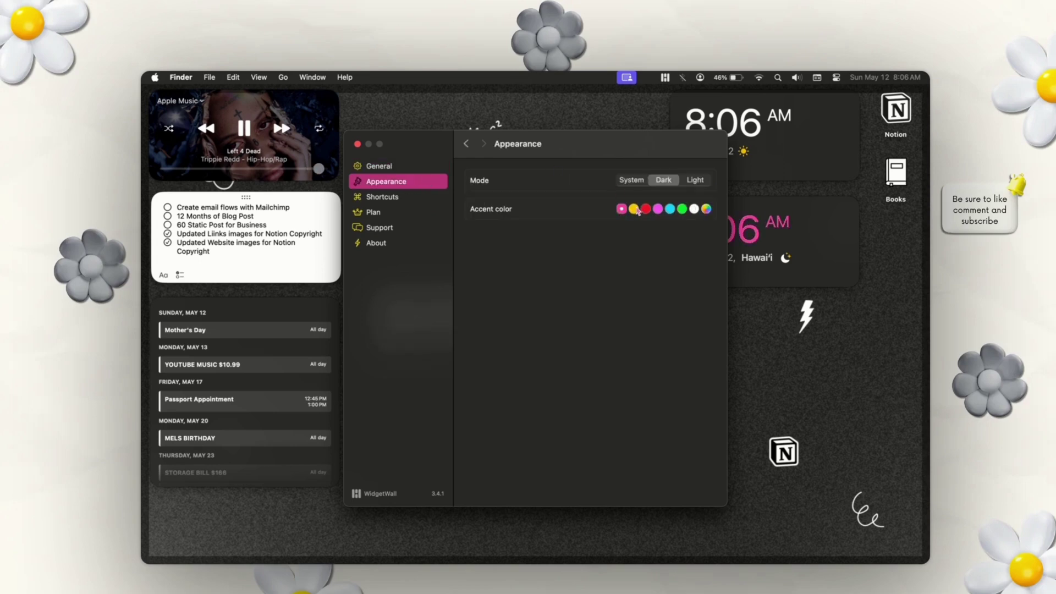
pyautogui.click(634, 210)
pyautogui.click(647, 210)
pyautogui.click(694, 209)
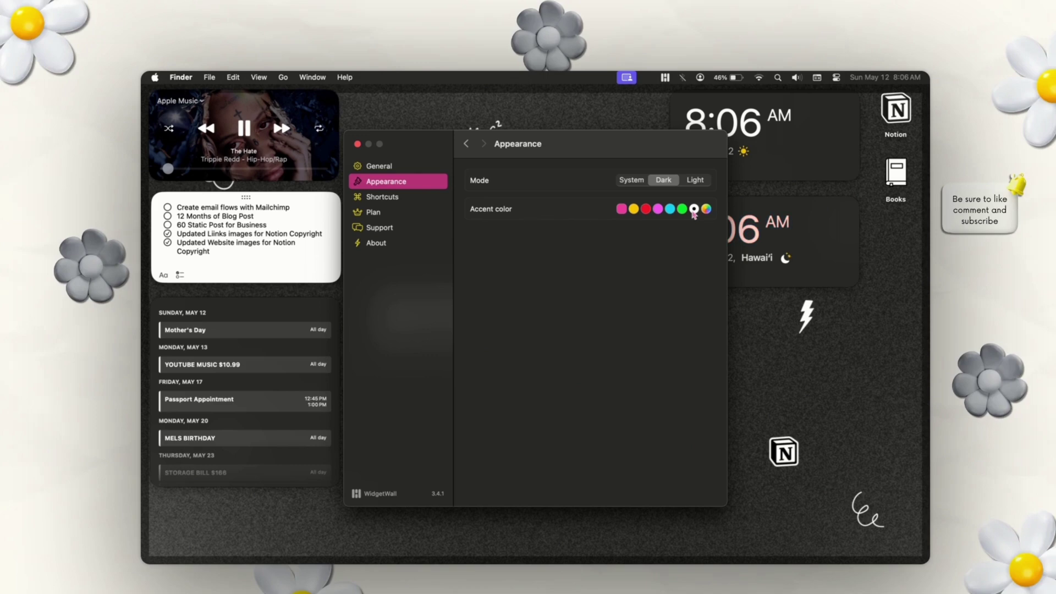
pyautogui.click(410, 203)
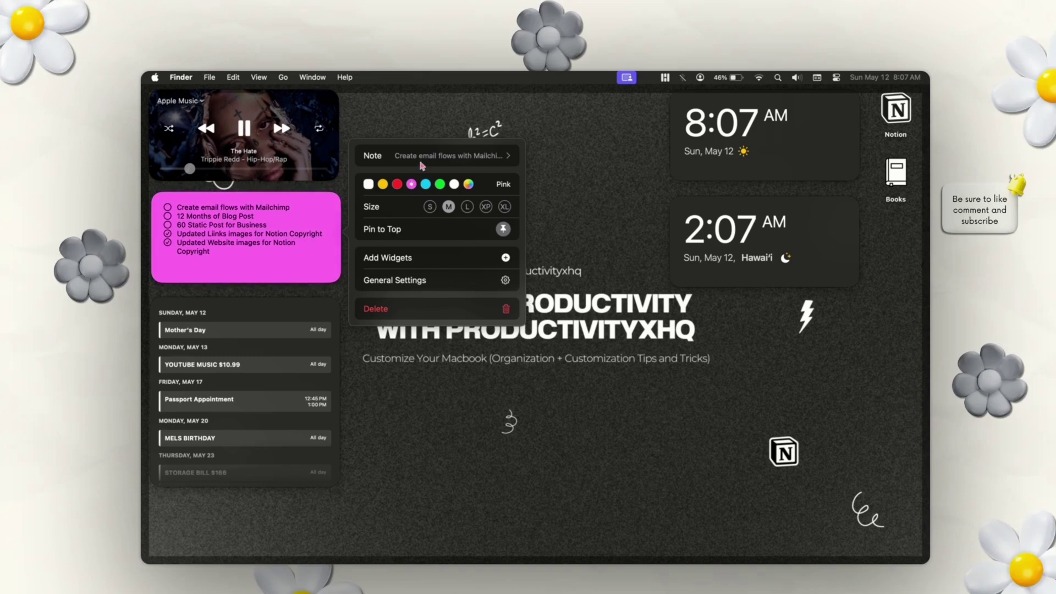
# Colour the note widget yellow and create a new note reading 'hey'.
pyautogui.click(382, 185)
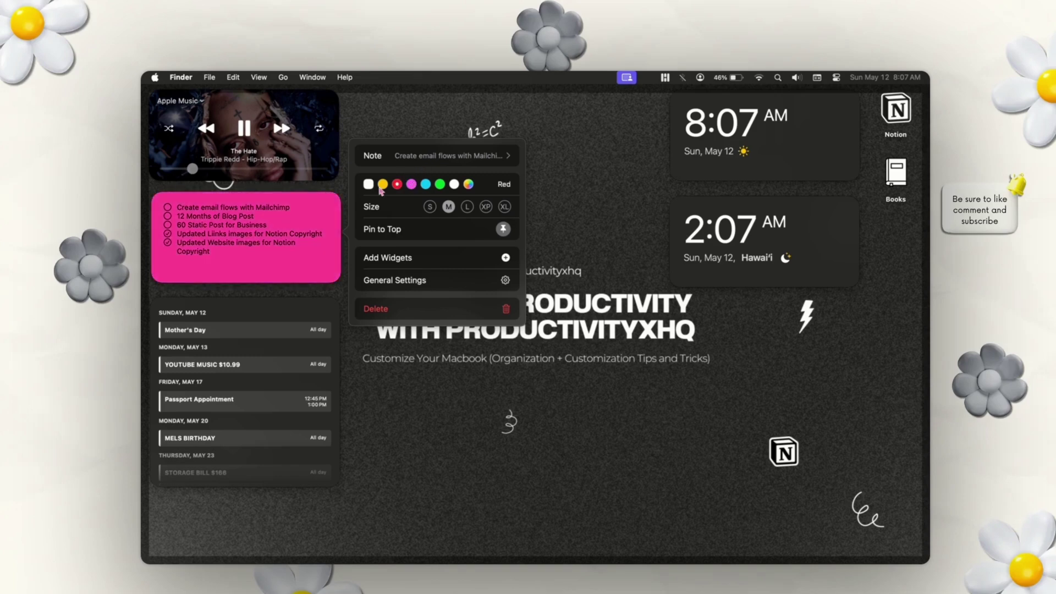
pyautogui.click(432, 158)
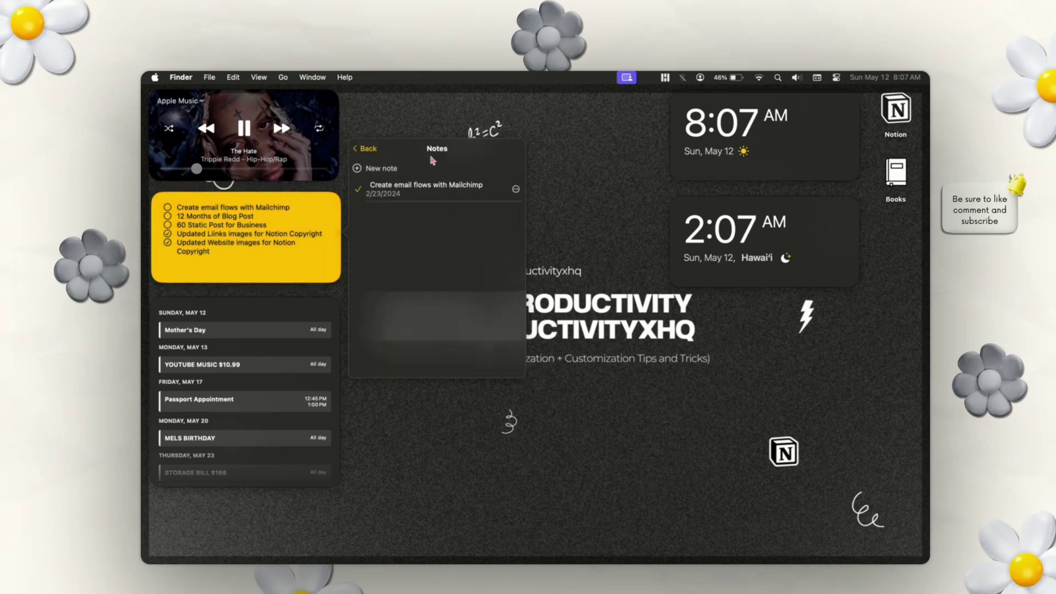
pyautogui.click(392, 170)
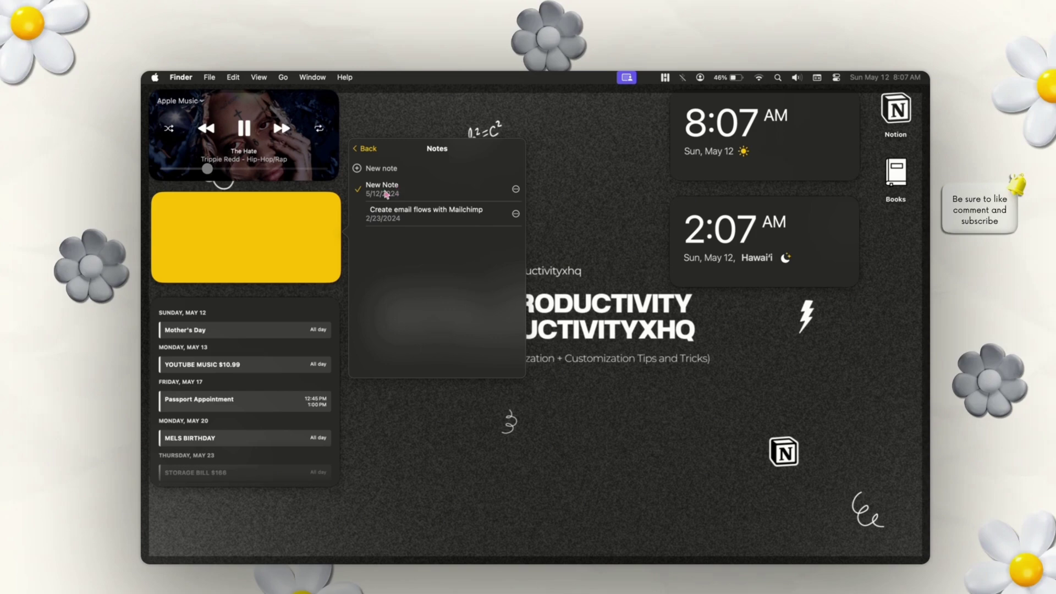
pyautogui.click(273, 227)
pyautogui.write('hey')
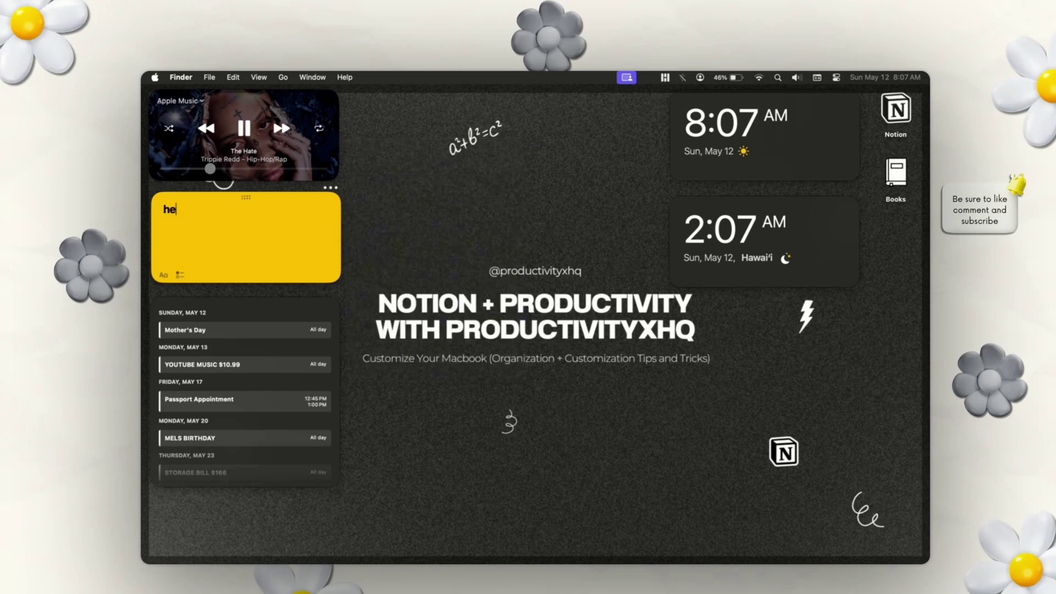
# Switch between the Mailchimp checklist and 'hey' notes, then delete the 'hey' note.
pyautogui.click(334, 188)
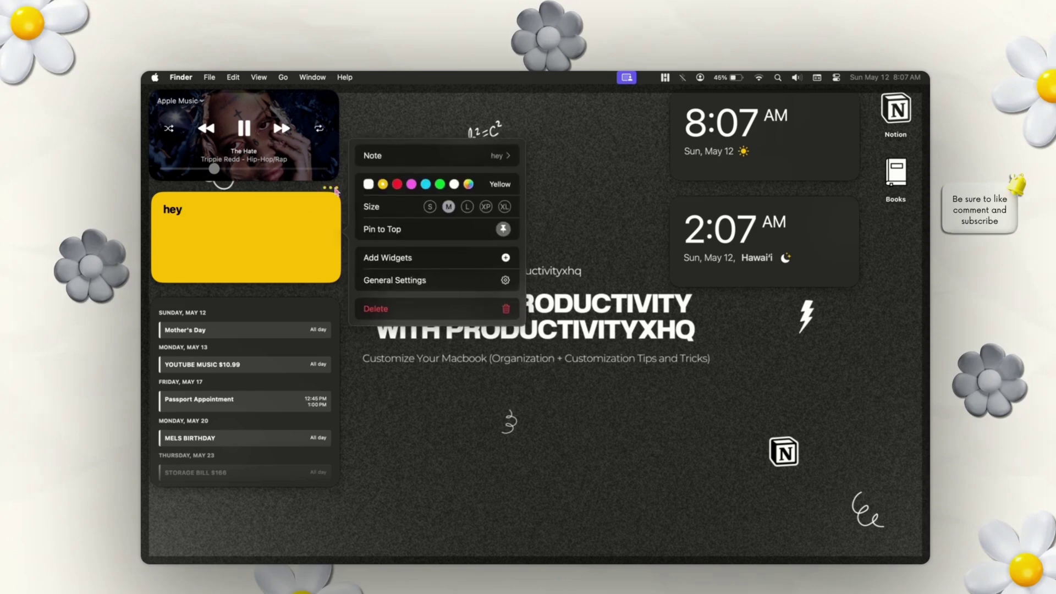
pyautogui.click(405, 160)
pyautogui.click(402, 213)
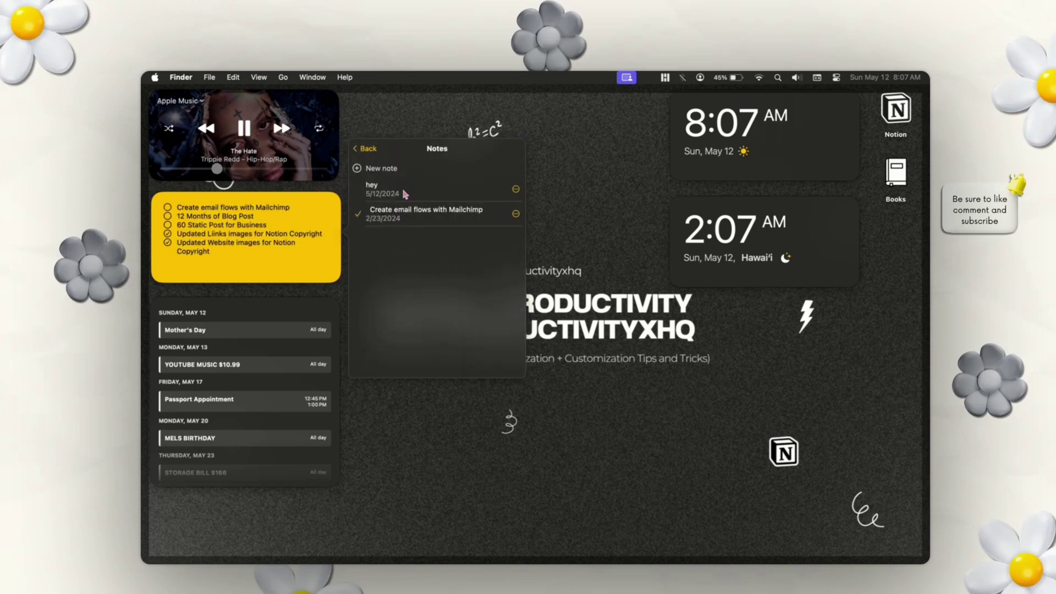
pyautogui.click(406, 194)
pyautogui.click(516, 189)
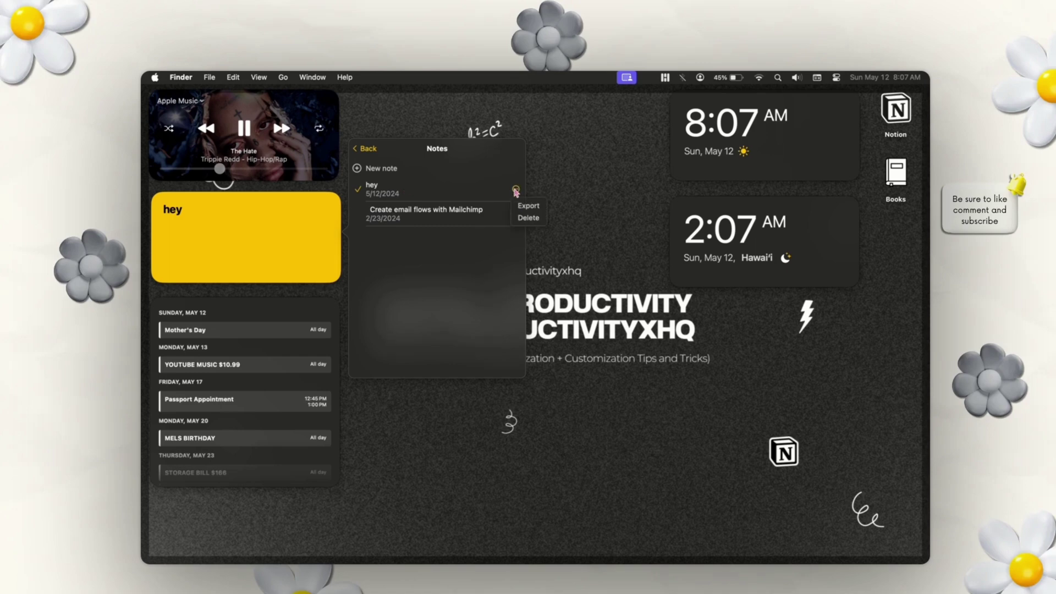
pyautogui.click(526, 219)
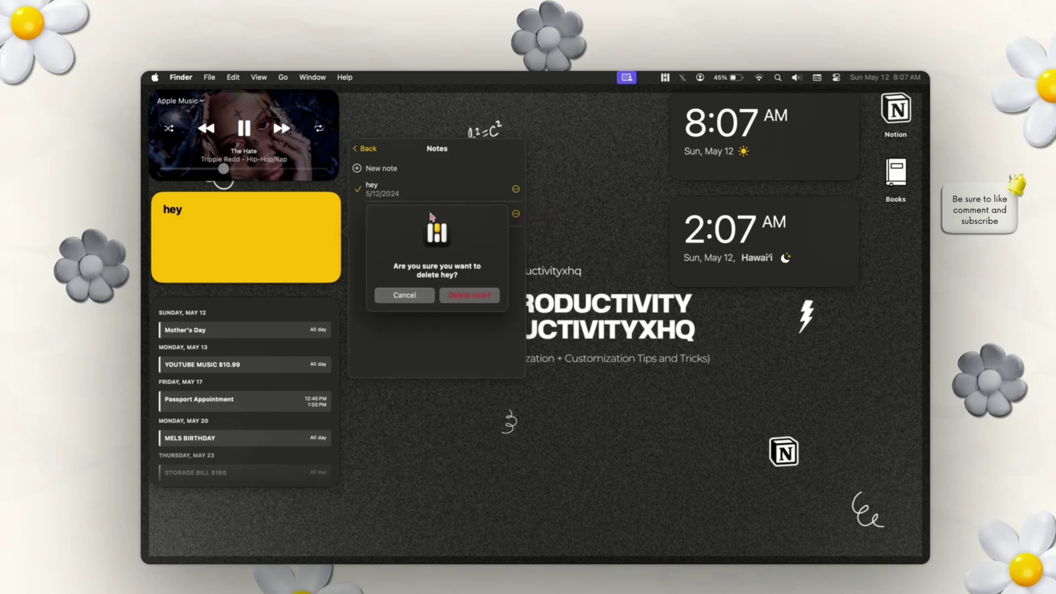
pyautogui.click(465, 295)
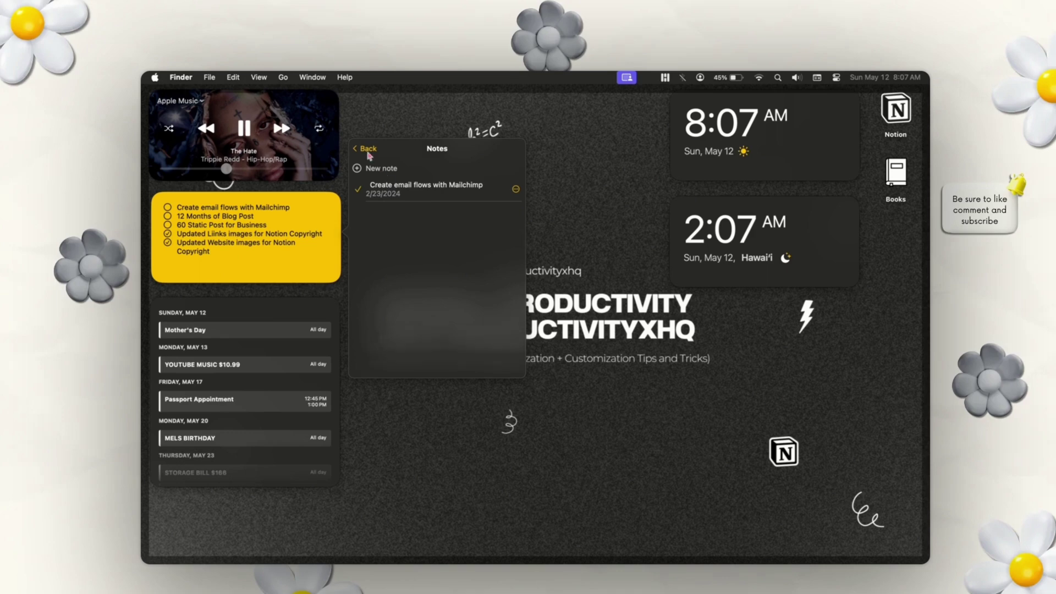
# Resize the note widget to L and back to M, and colour it white.
pyautogui.moveTo(369, 156)
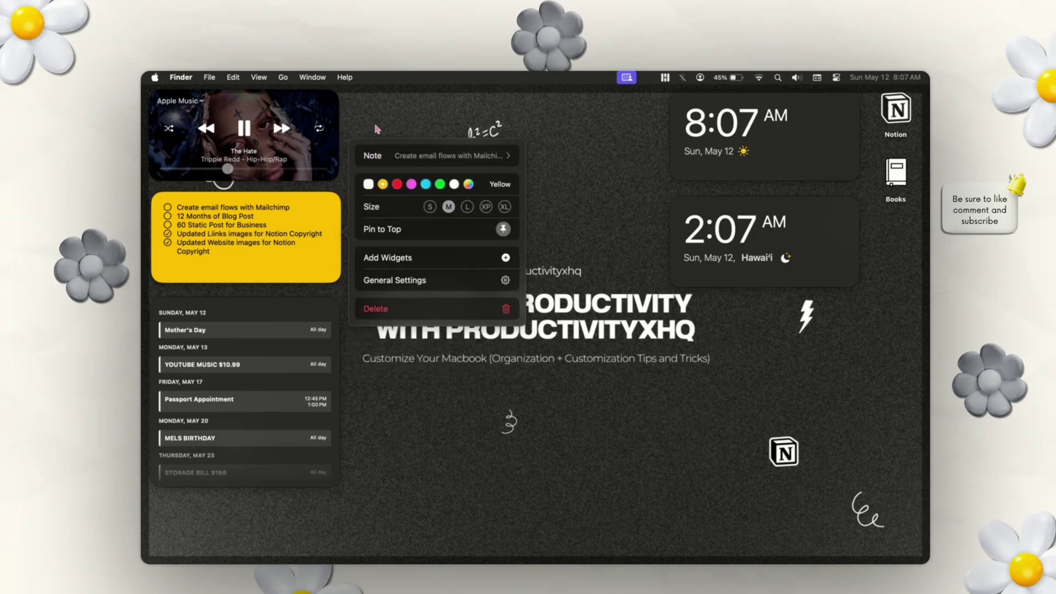
pyautogui.click(471, 210)
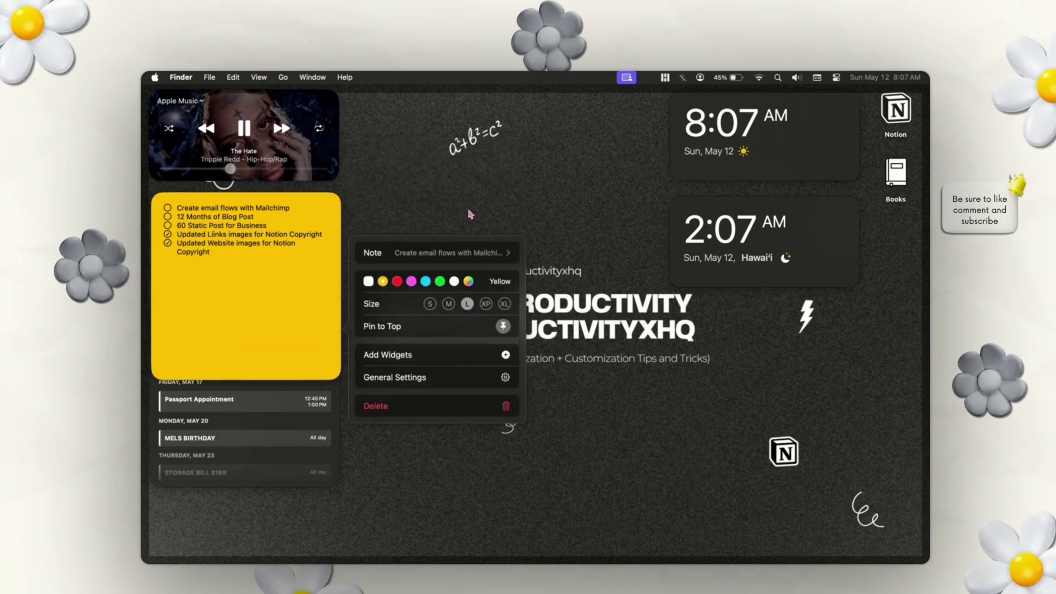
pyautogui.click(448, 262)
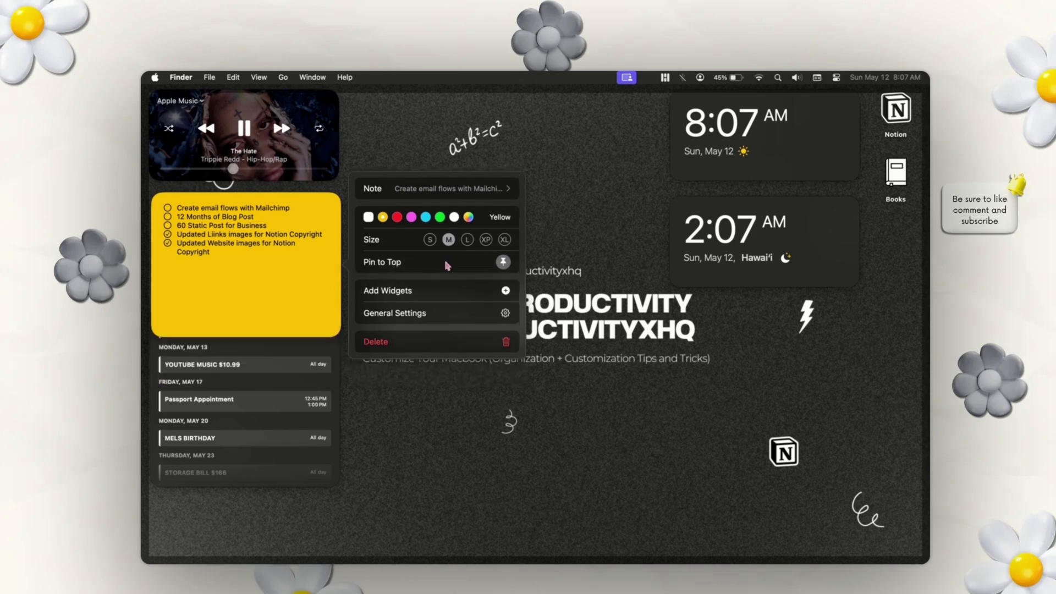
pyautogui.click(454, 190)
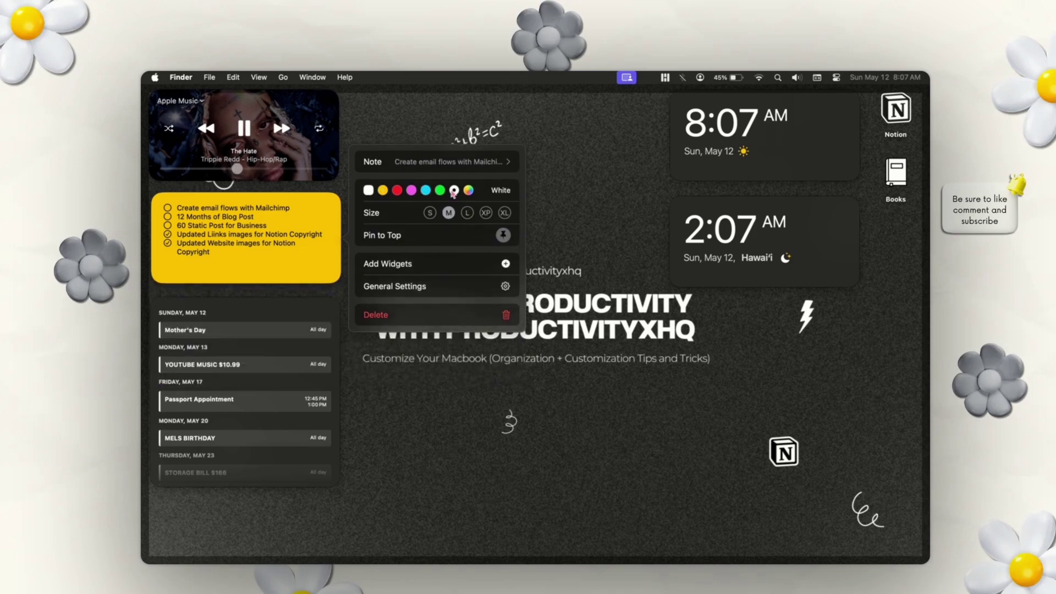
pyautogui.click(429, 126)
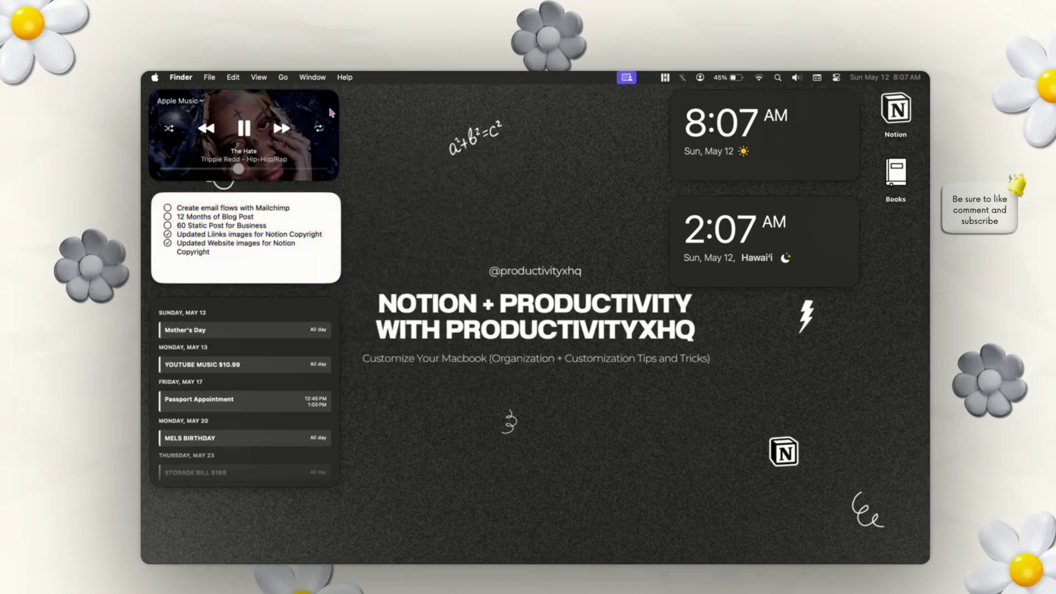
pyautogui.click(201, 102)
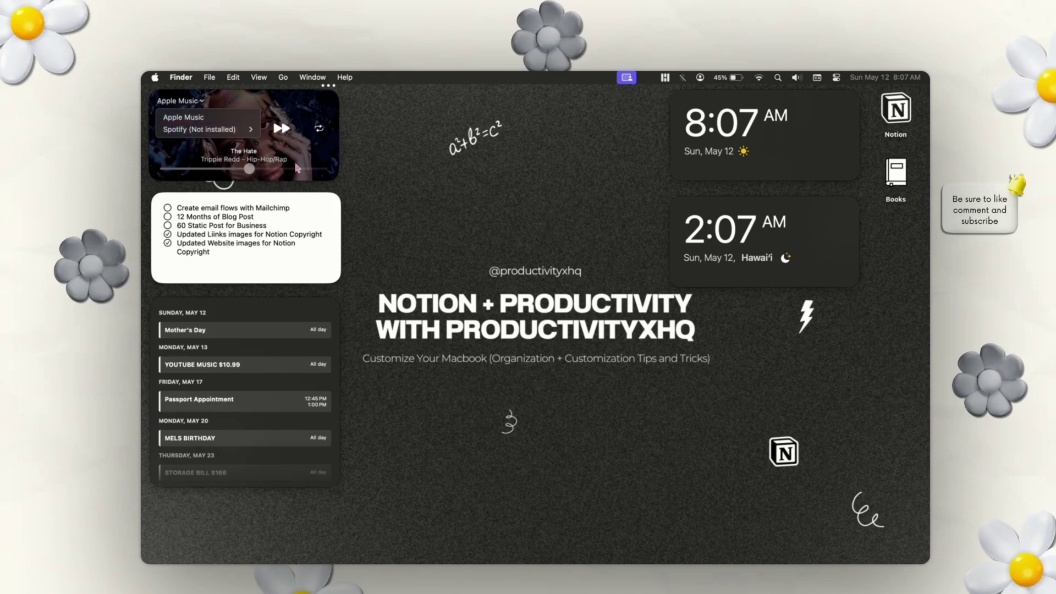
# Browse the calendar widget's Calendars list, go Back, and dismiss its options panel.
pyautogui.click(380, 258)
pyautogui.click(324, 296)
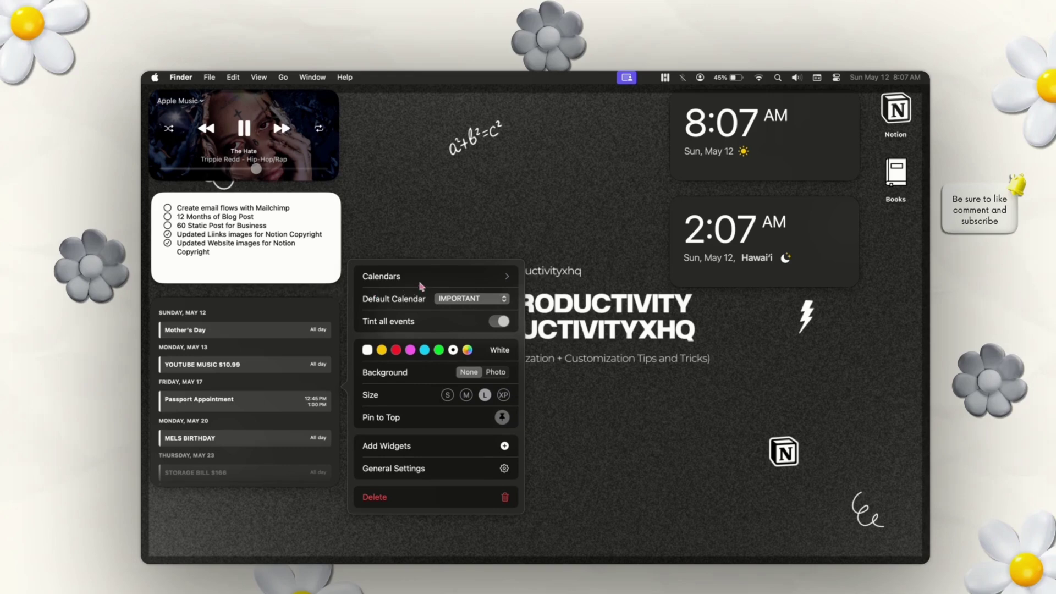
pyautogui.click(421, 286)
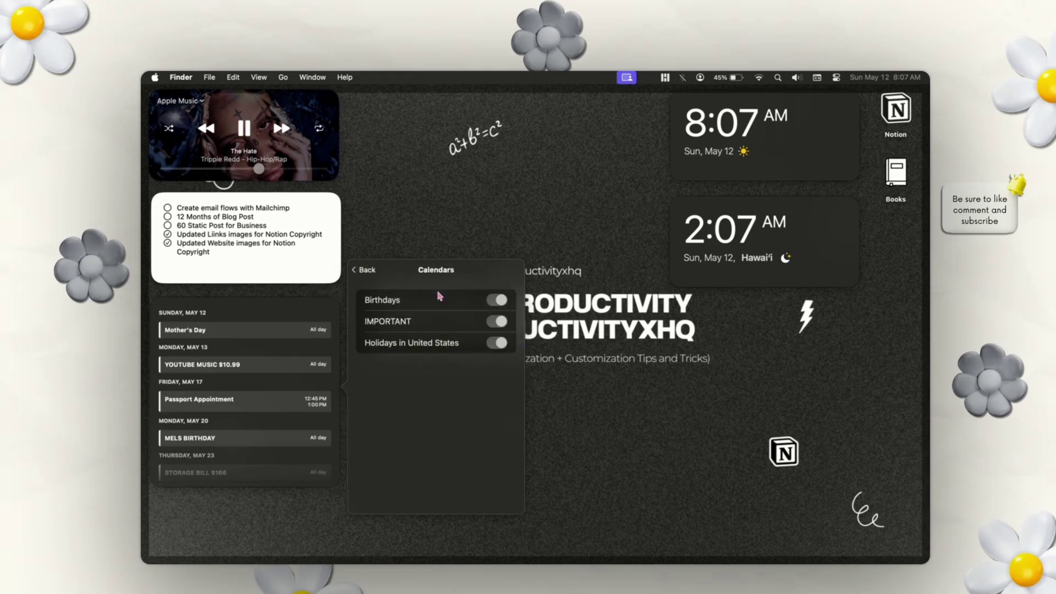
pyautogui.click(367, 270)
pyautogui.click(466, 445)
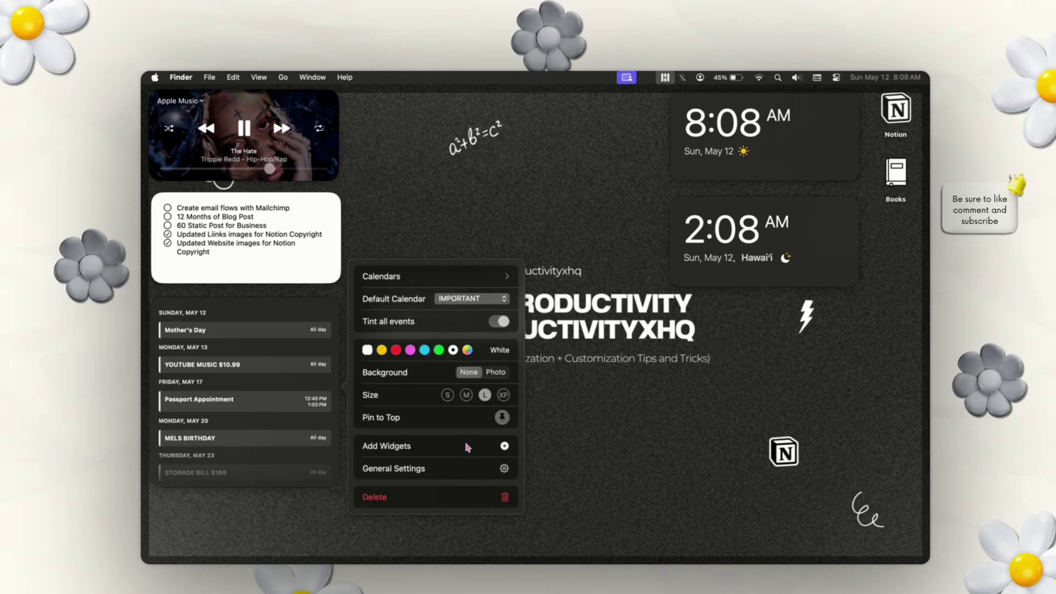
pyautogui.click(593, 398)
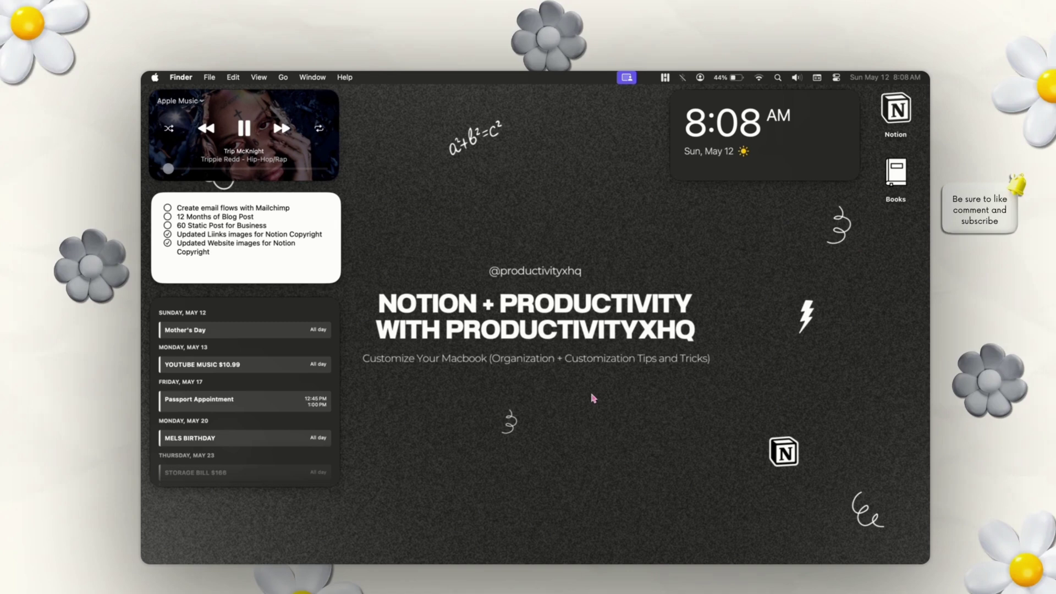
# Open Edit Widgets from the desktop's right-click menu and browse the Any Distance widgets.
pyautogui.rightClick(594, 399)
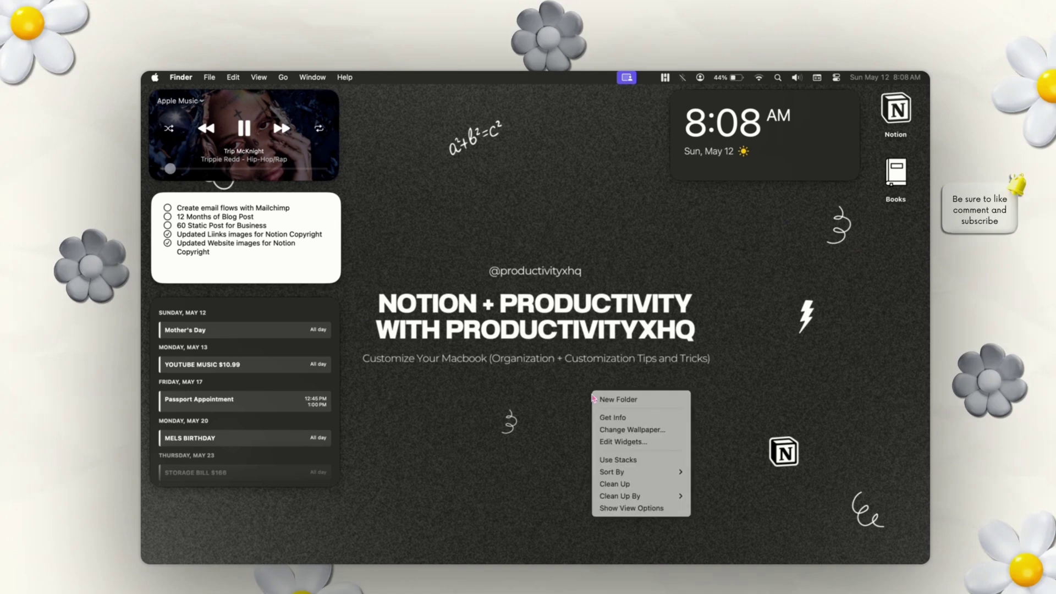
pyautogui.click(663, 443)
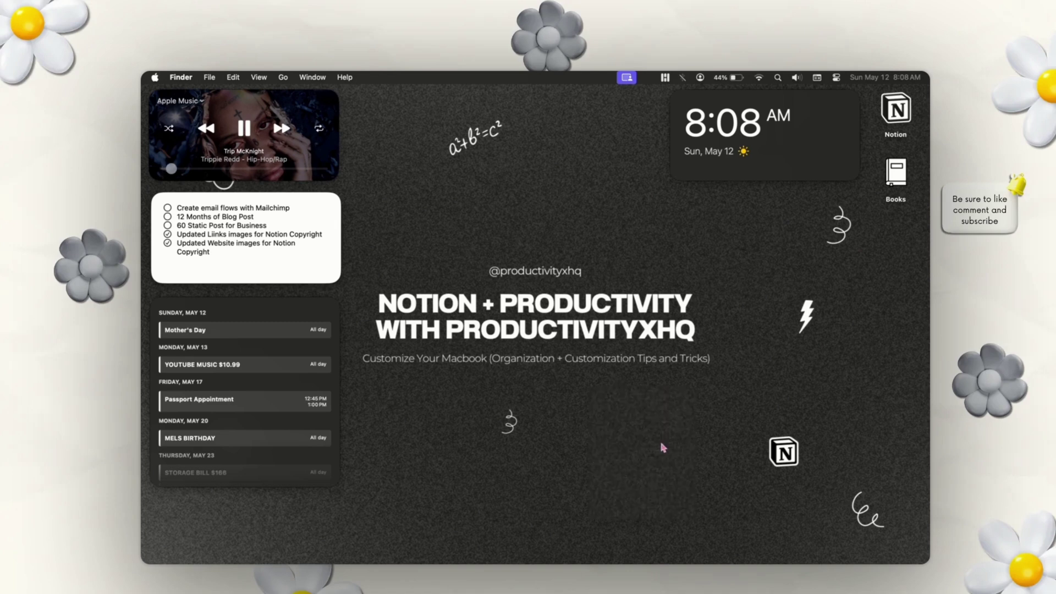
pyautogui.click(308, 365)
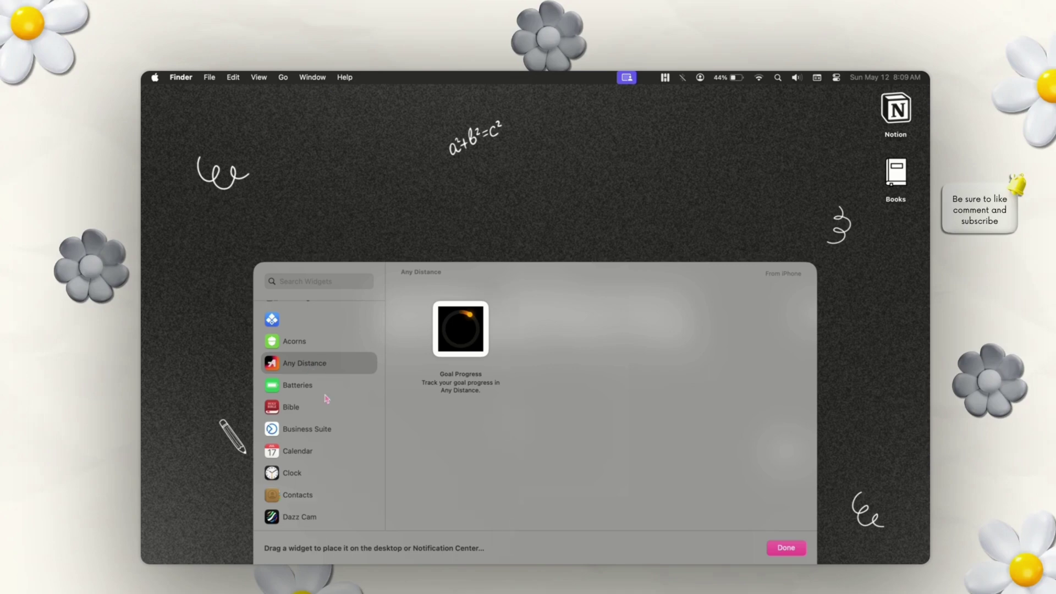
pyautogui.scroll(-5, 325, 419)
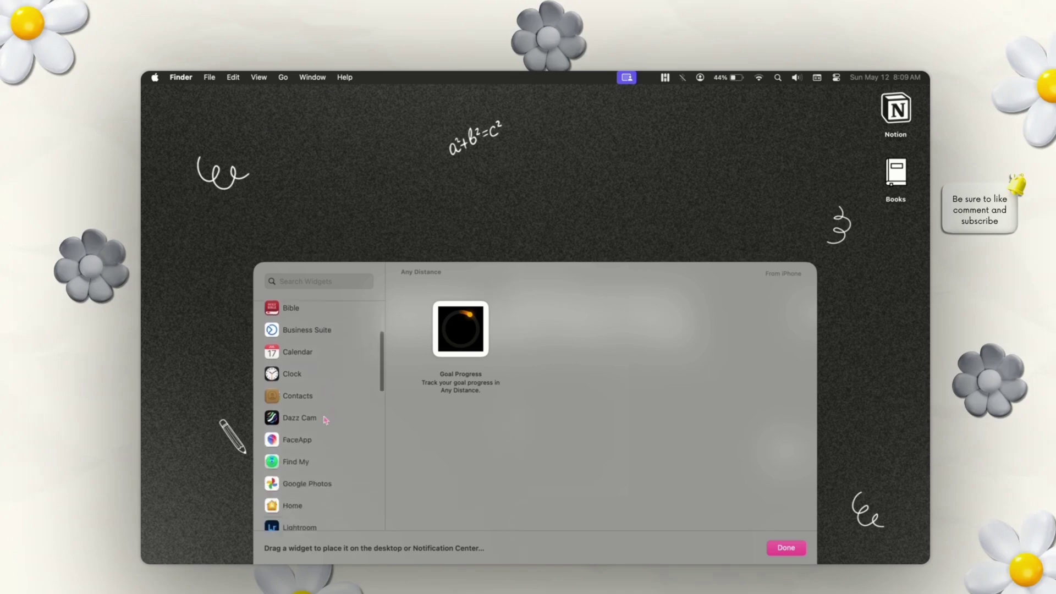
pyautogui.scroll(-5, 325, 420)
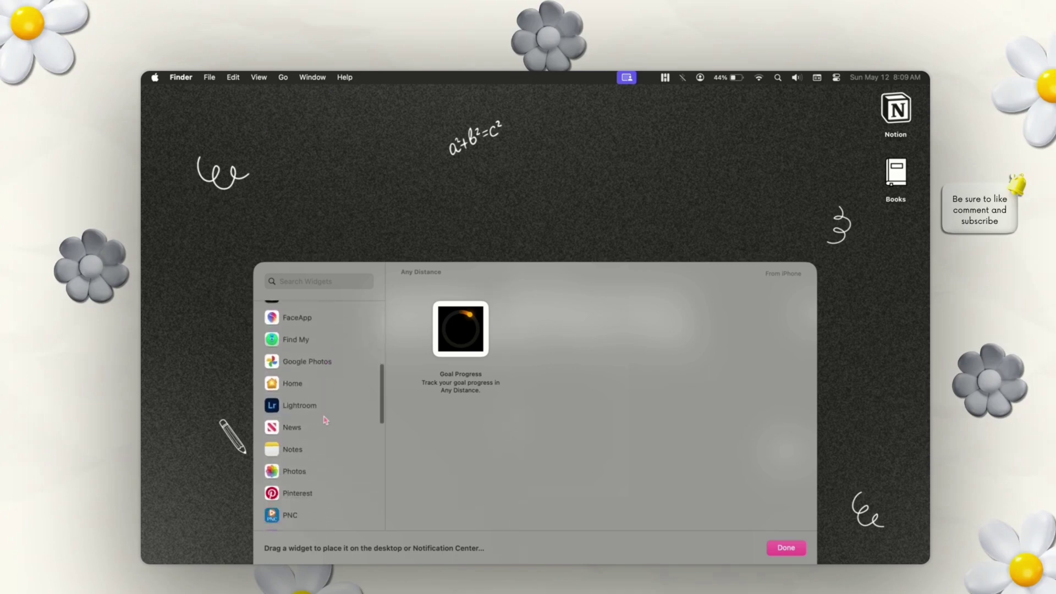
pyautogui.scroll(-5, 325, 419)
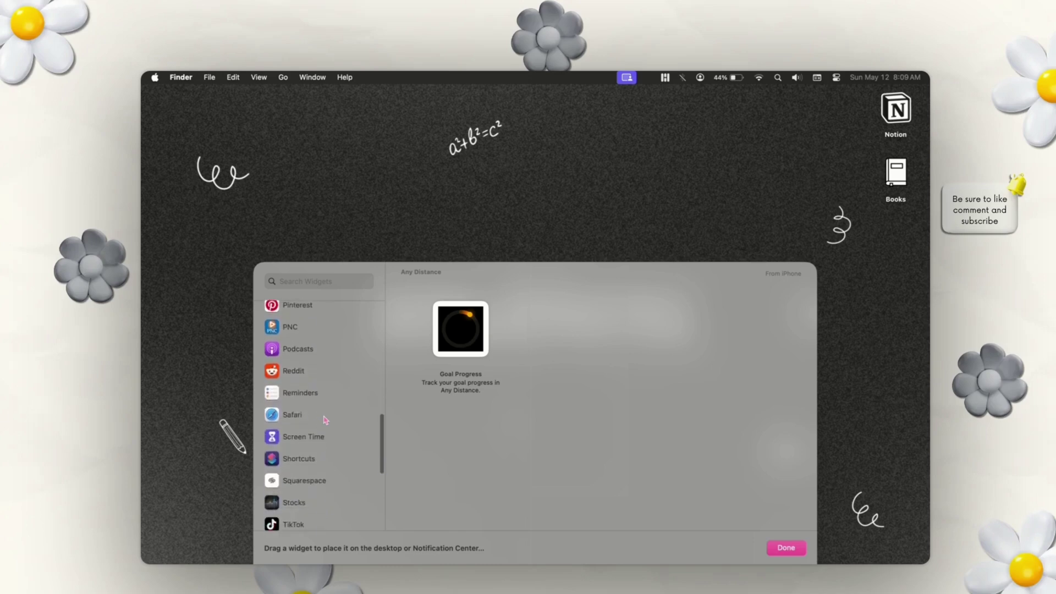
pyautogui.scroll(-5, 325, 420)
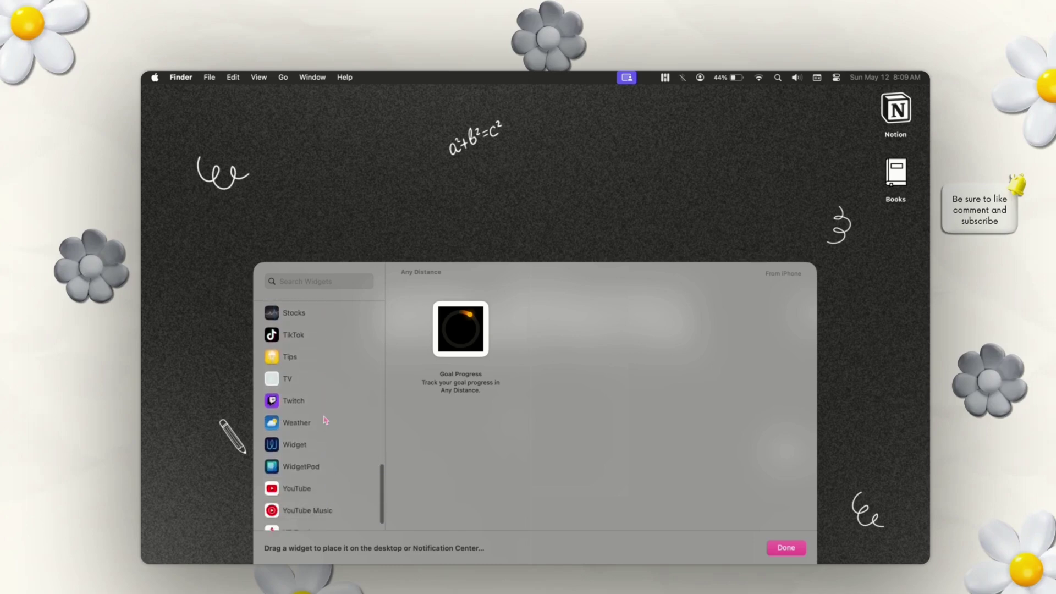
pyautogui.scroll(2, 325, 420)
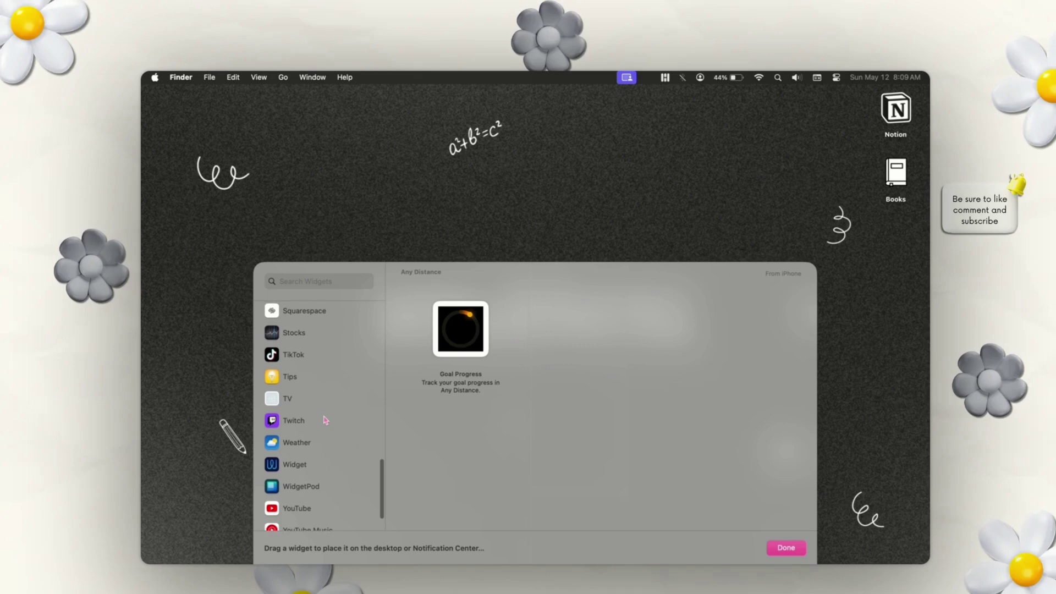
# Drag the medium Batteries status widget onto the desktop beneath the clock.
pyautogui.click(302, 494)
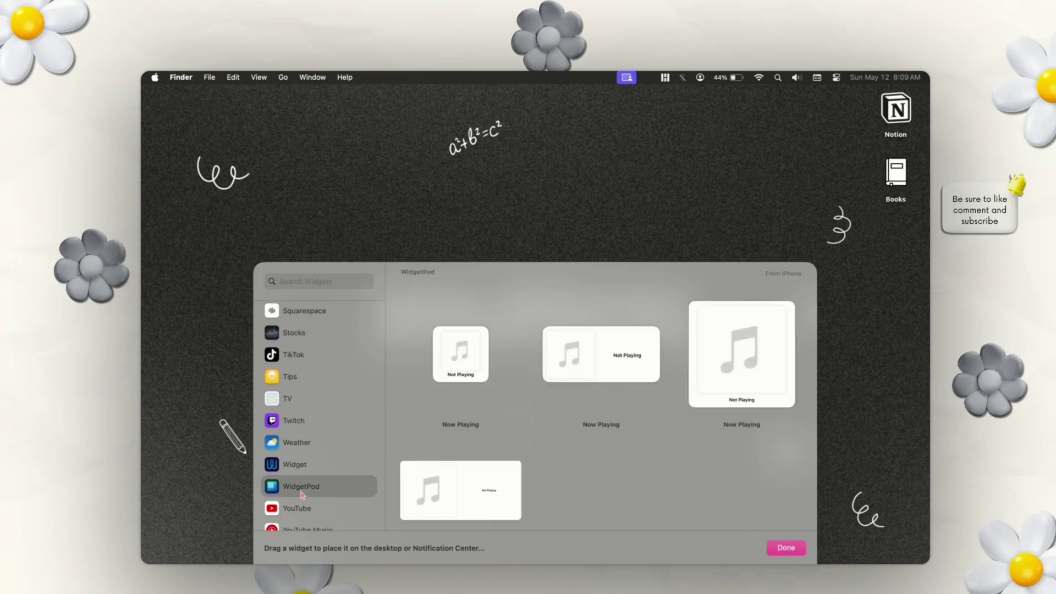
pyautogui.scroll(10, 329, 433)
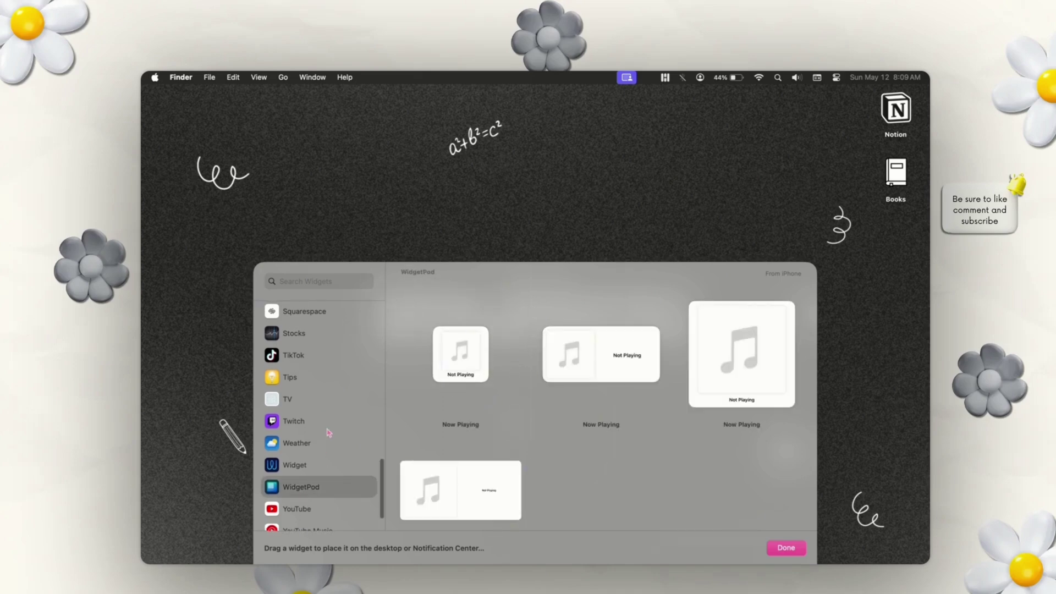
pyautogui.scroll(5, 328, 433)
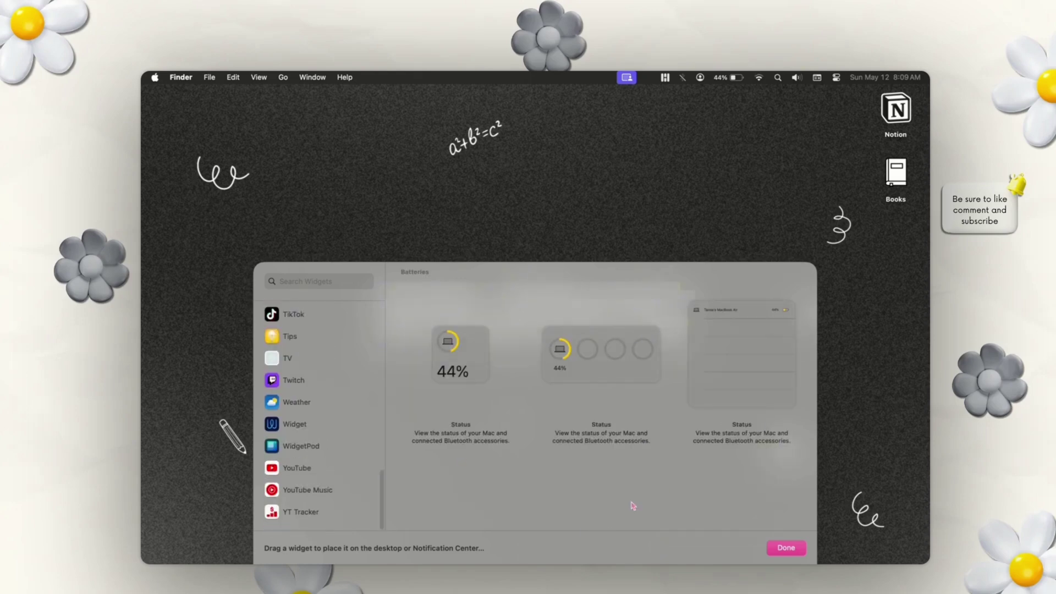
pyautogui.moveTo(582, 338)
pyautogui.moveTo(614, 345); pyautogui.dragTo(777, 252)
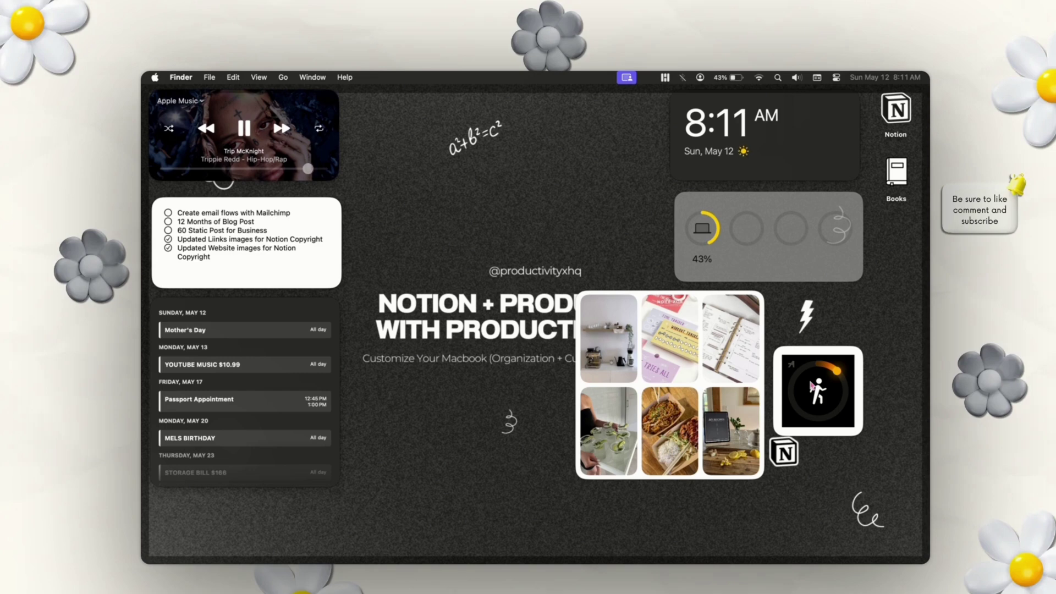
# Open the Pinterest and Any Distance widgets, then shrink the Pinterest widget to Small.
pyautogui.click(760, 433)
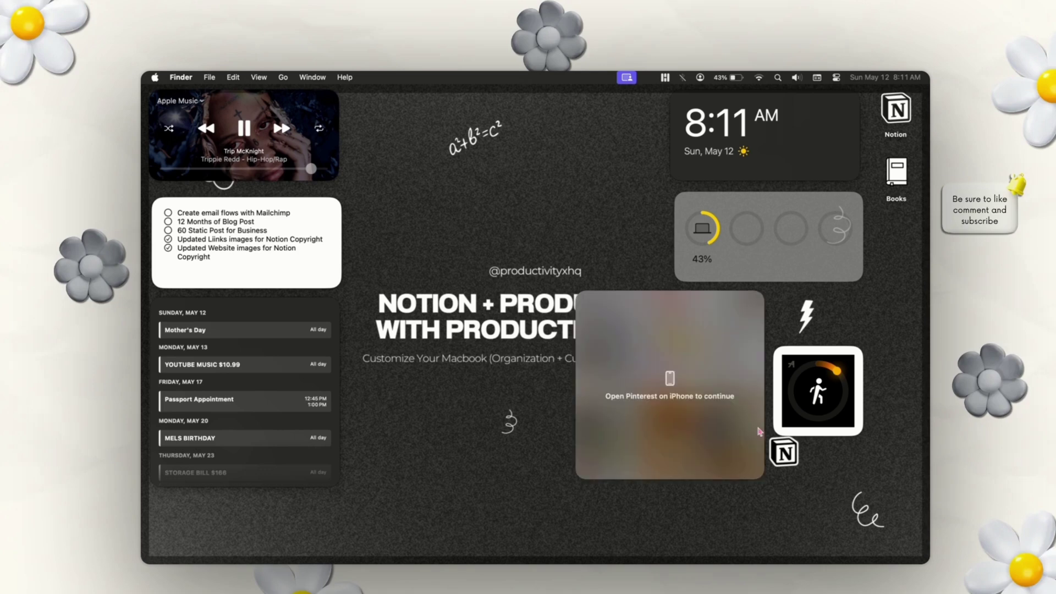
pyautogui.click(795, 430)
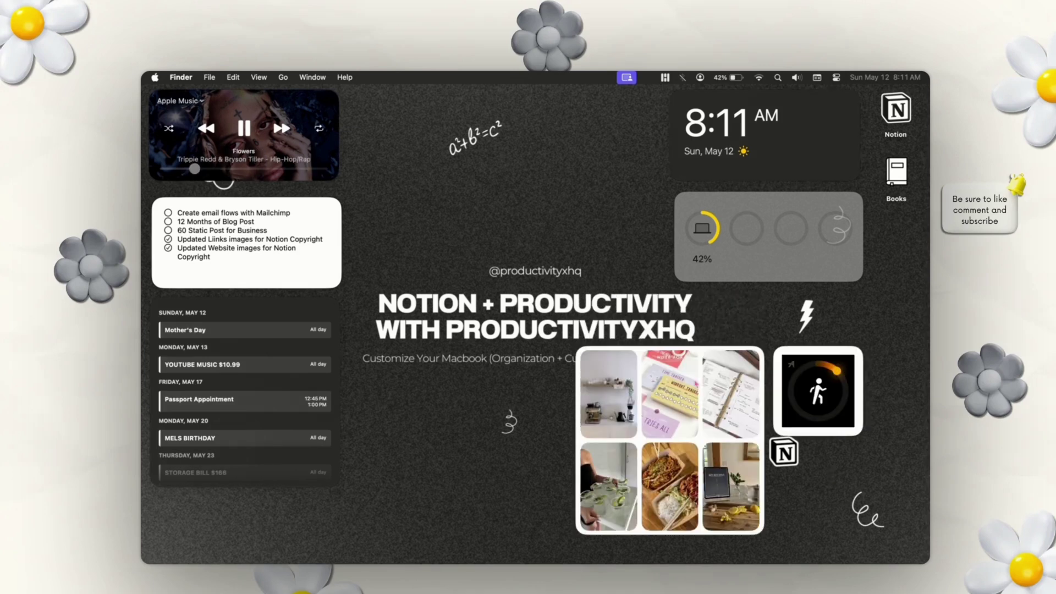
pyautogui.rightClick(696, 379)
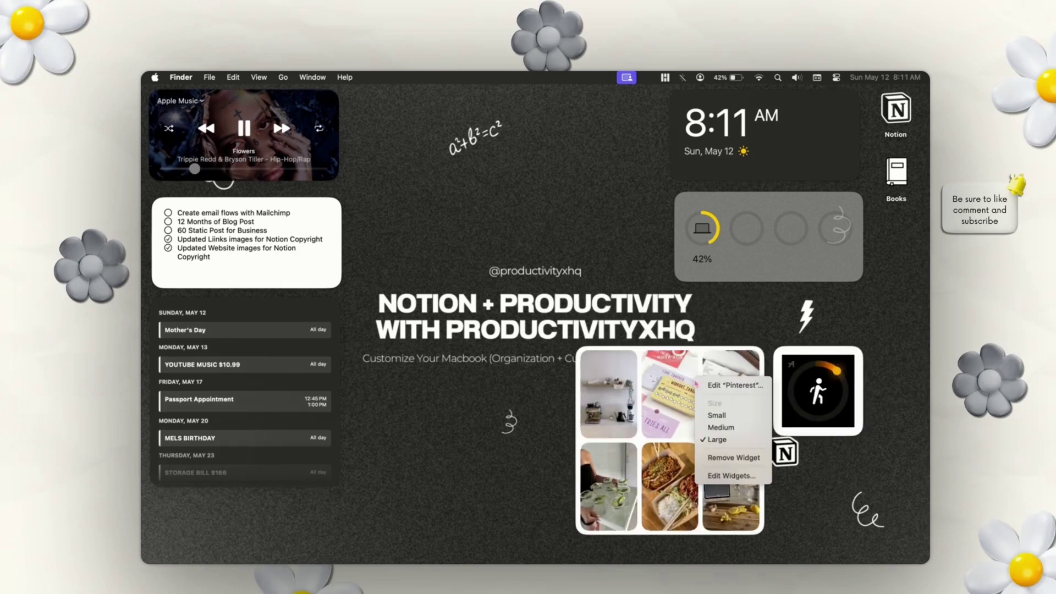
pyautogui.click(715, 418)
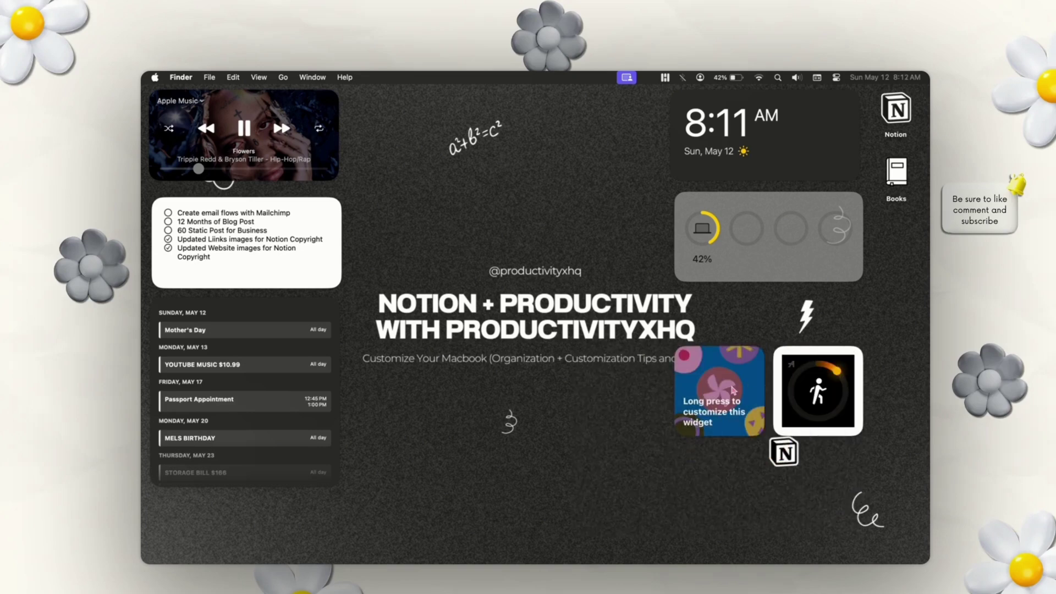
pyautogui.click(737, 386)
# Switch the Pinterest widget's feed to the other user account, and add a new to-do item.
pyautogui.rightClick(656, 442)
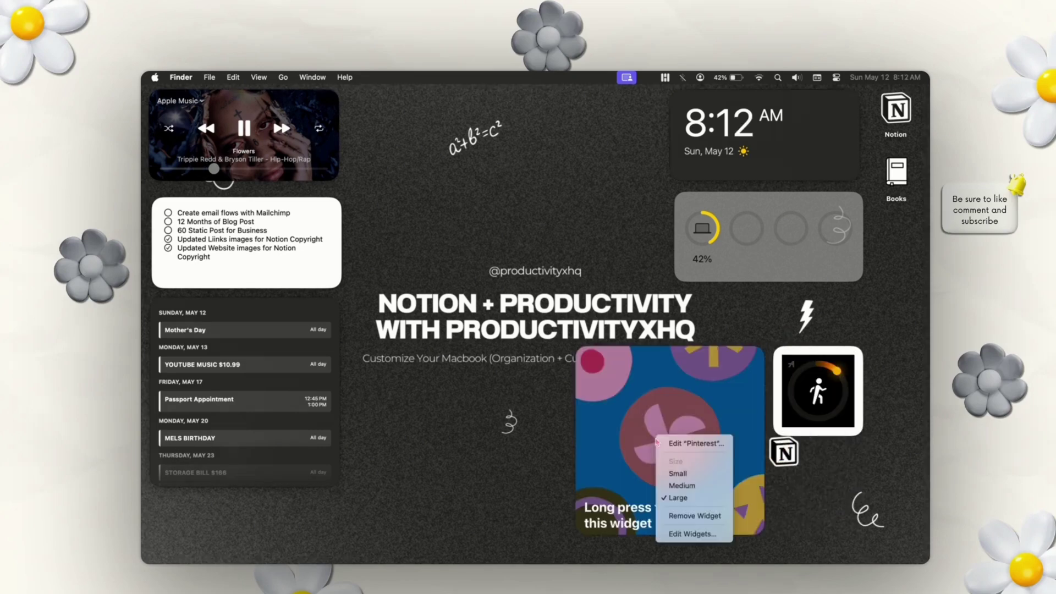
pyautogui.click(682, 443)
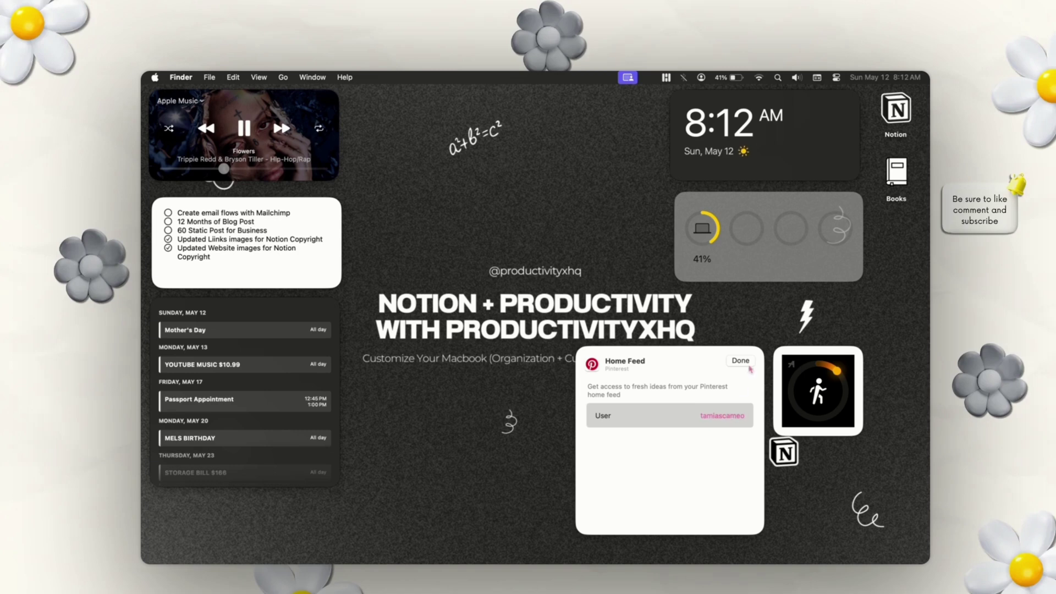
pyautogui.click(722, 415)
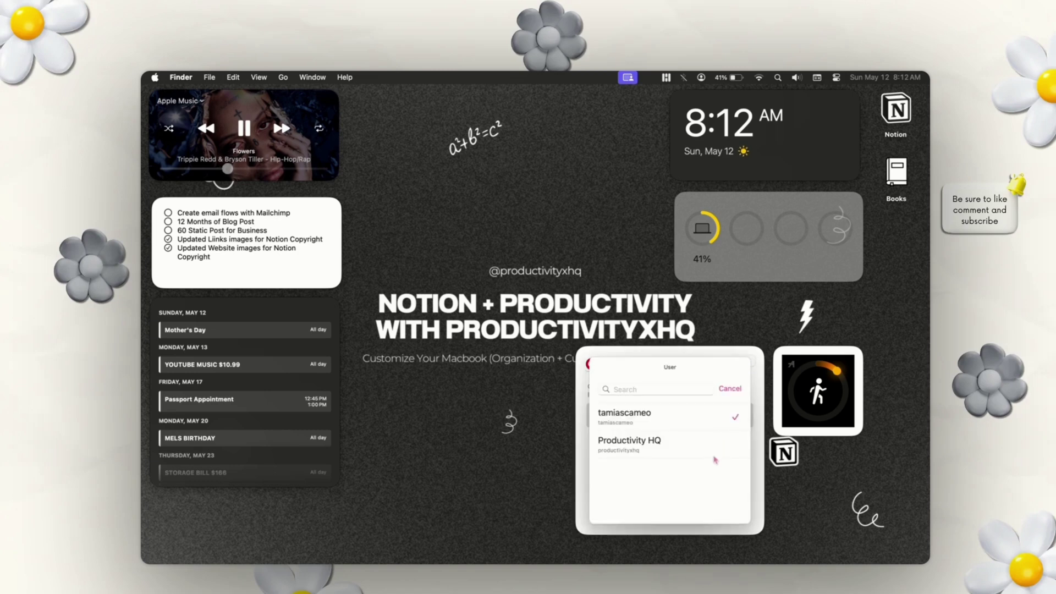
pyautogui.click(730, 388)
pyautogui.click(739, 361)
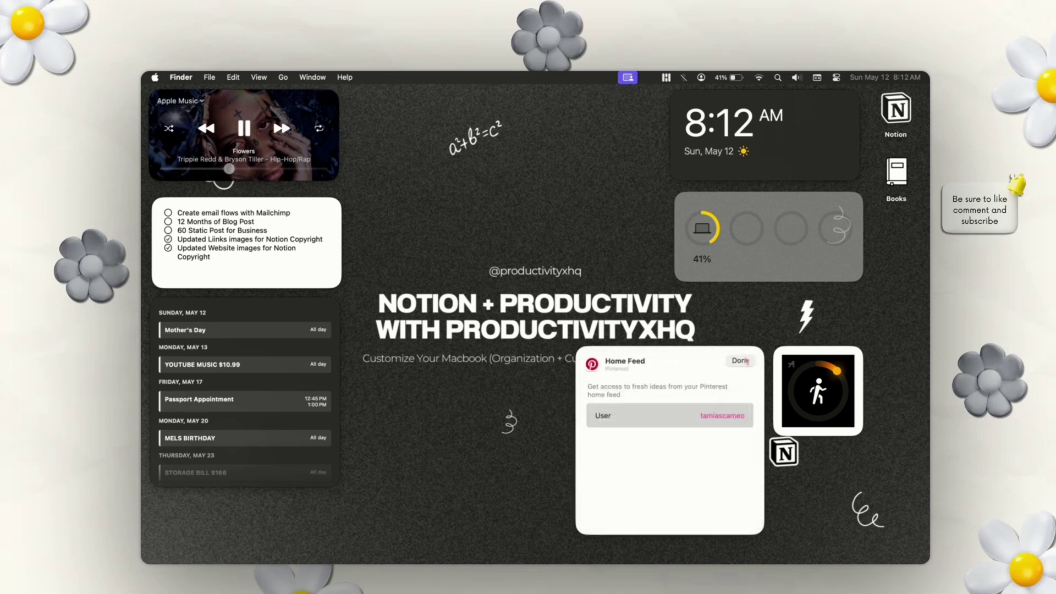
pyautogui.click(175, 286)
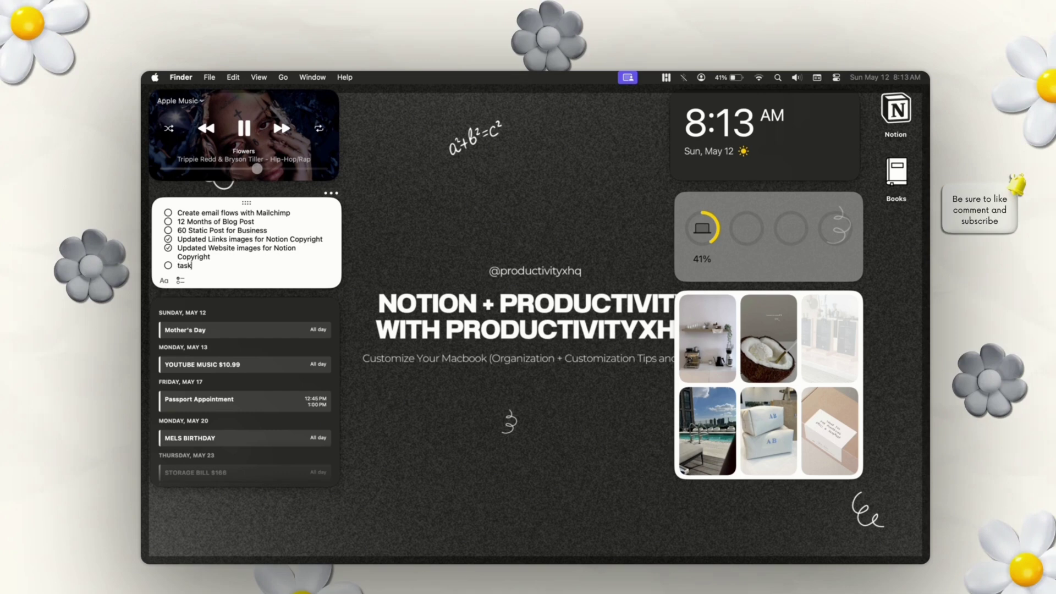
# Style the trial 'tasks' line as Title, then bold, then Monospaced.
pyautogui.hotkey('shift', 'Left')
pyautogui.hotkey('shift', 'Left')
pyautogui.hotkey('shift', 'Left')
pyautogui.hotkey('shift', 'Left')
pyautogui.hotkey('shift', 'Left')
pyautogui.hotkey('shift', 'Left')
pyautogui.click(166, 281)
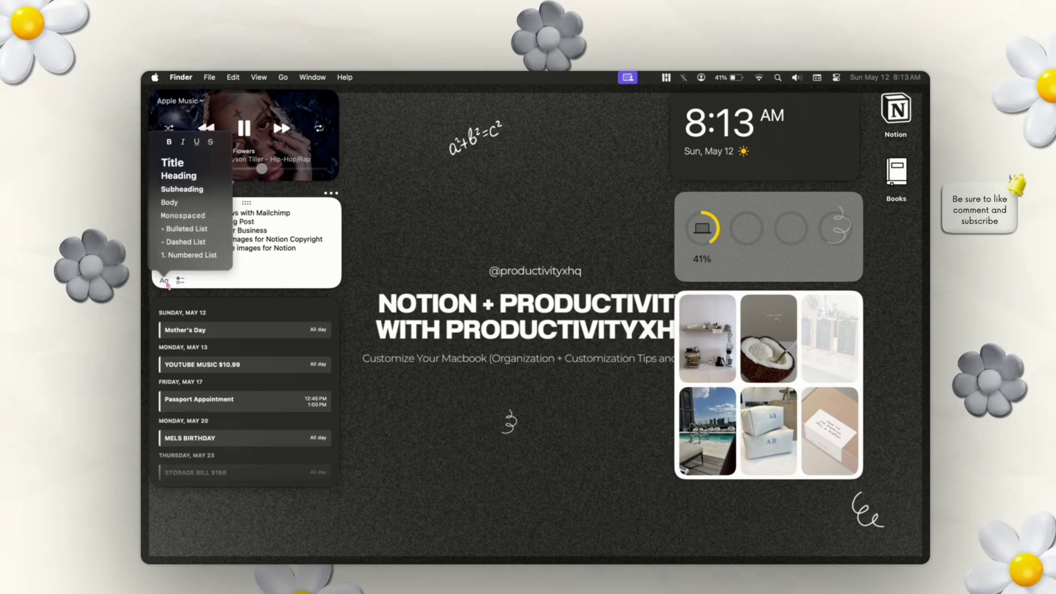
pyautogui.click(181, 161)
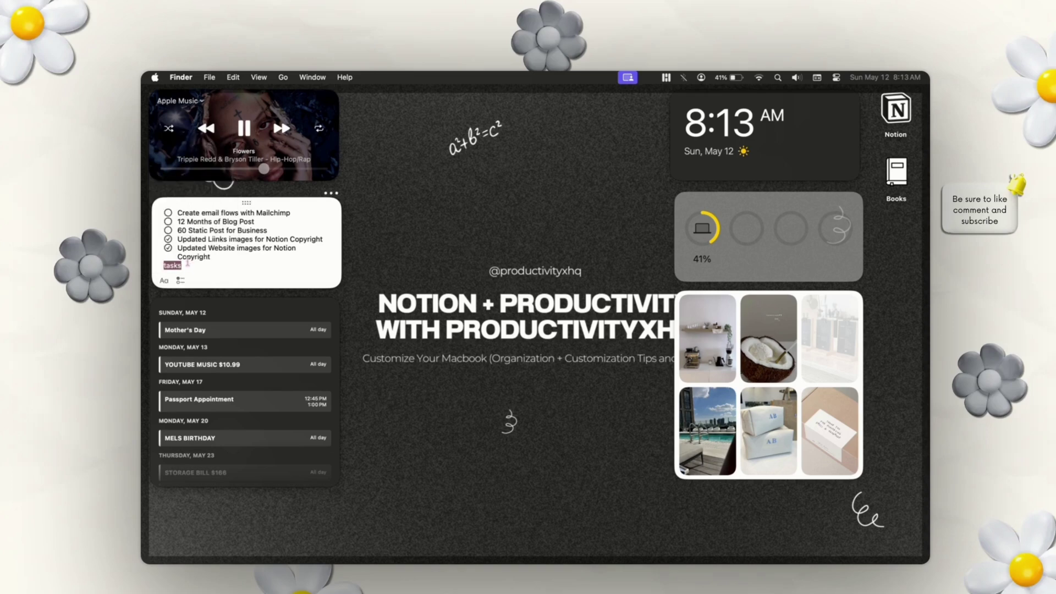
pyautogui.click(168, 282)
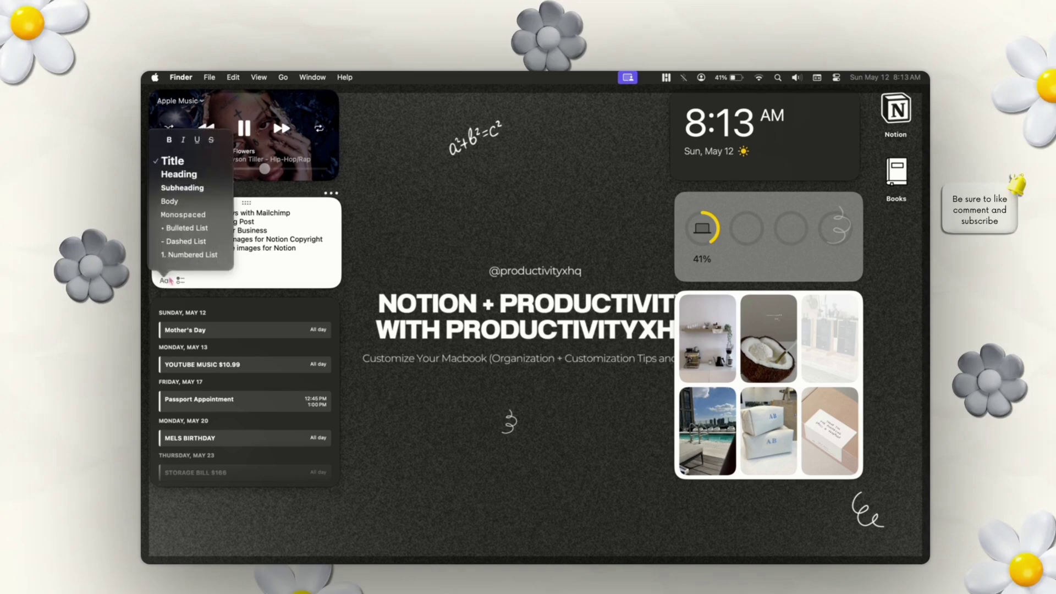
pyautogui.click(170, 141)
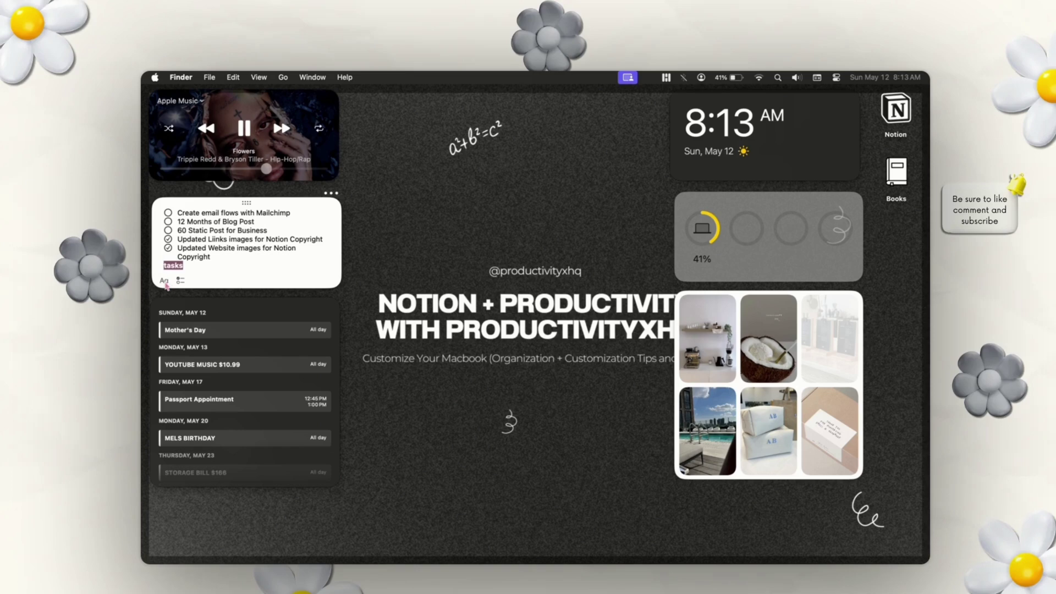
pyautogui.click(165, 281)
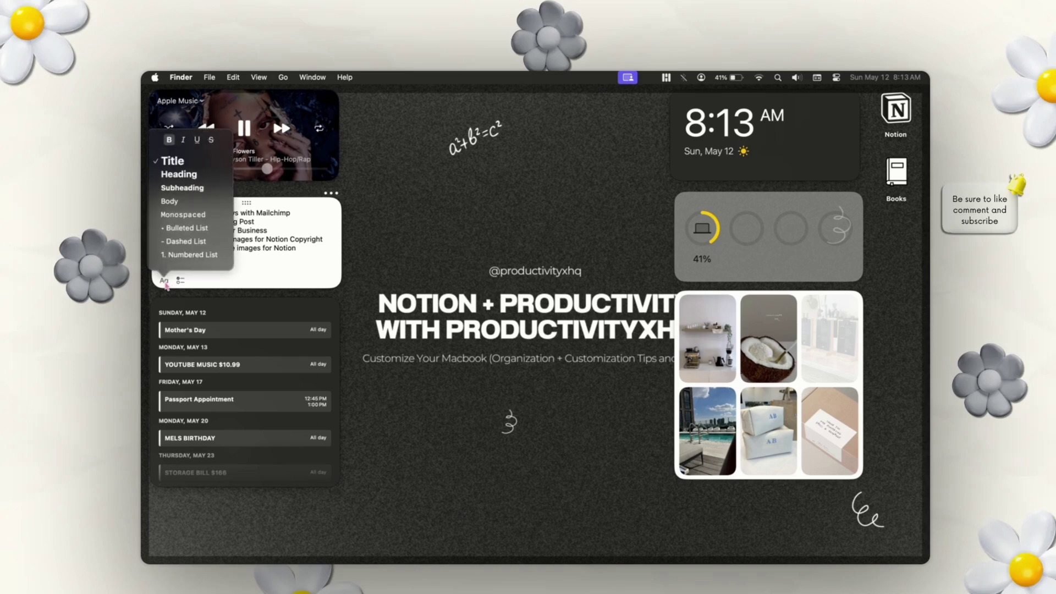
pyautogui.click(186, 215)
# Retype 'tasks', then remove the line so the note ends at the Copyright item.
pyautogui.write('tasks')
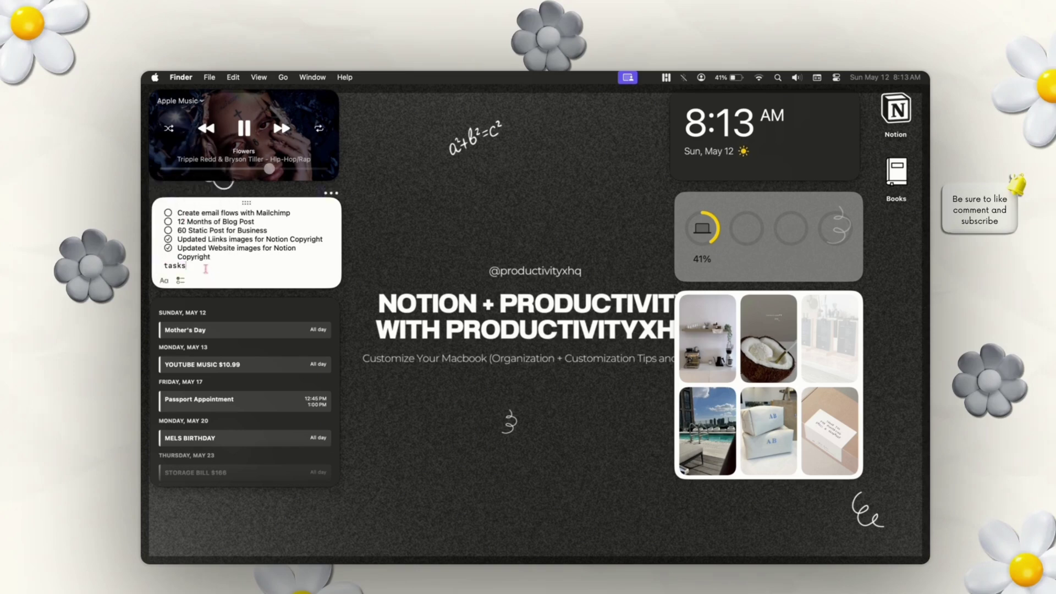
pyautogui.press('super+shift+Left')
pyautogui.press('BackSpace')
pyautogui.press('BackSpace')
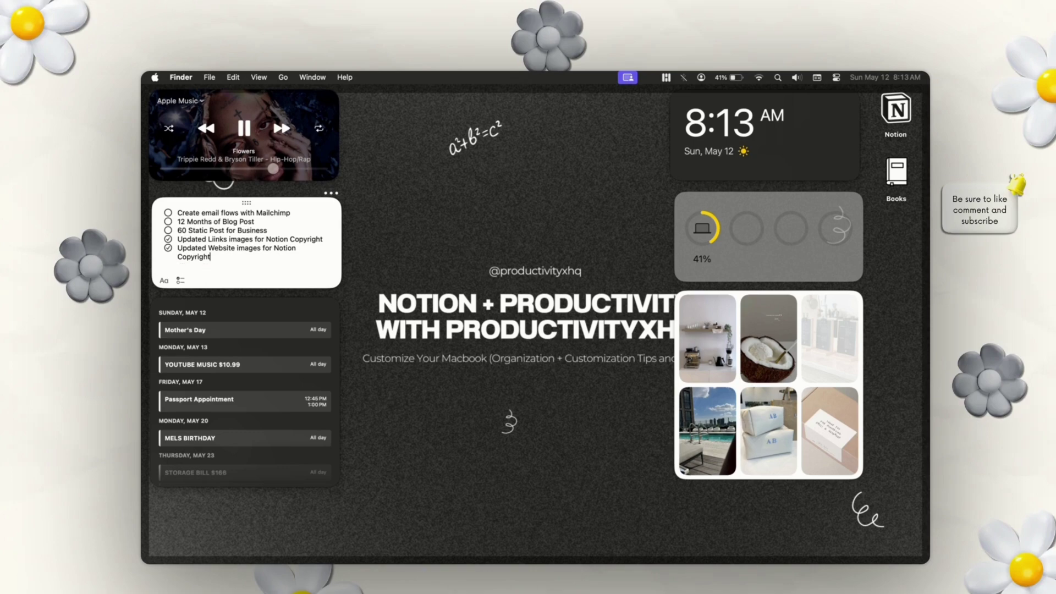